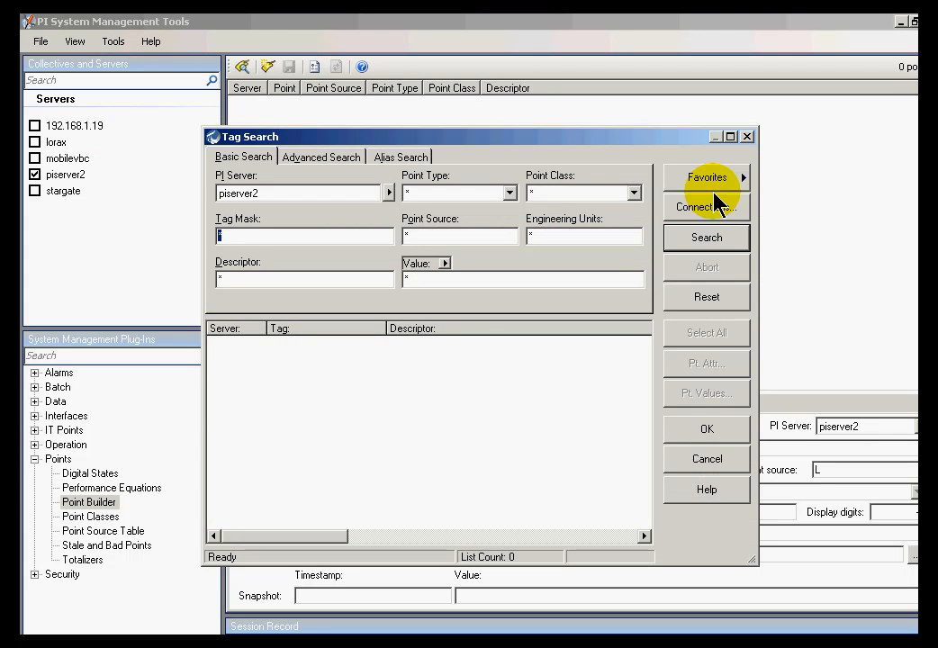
Step: Reopen the tag search from Point Builder and search for tags matching the mask cd*158
left_click(748, 137)
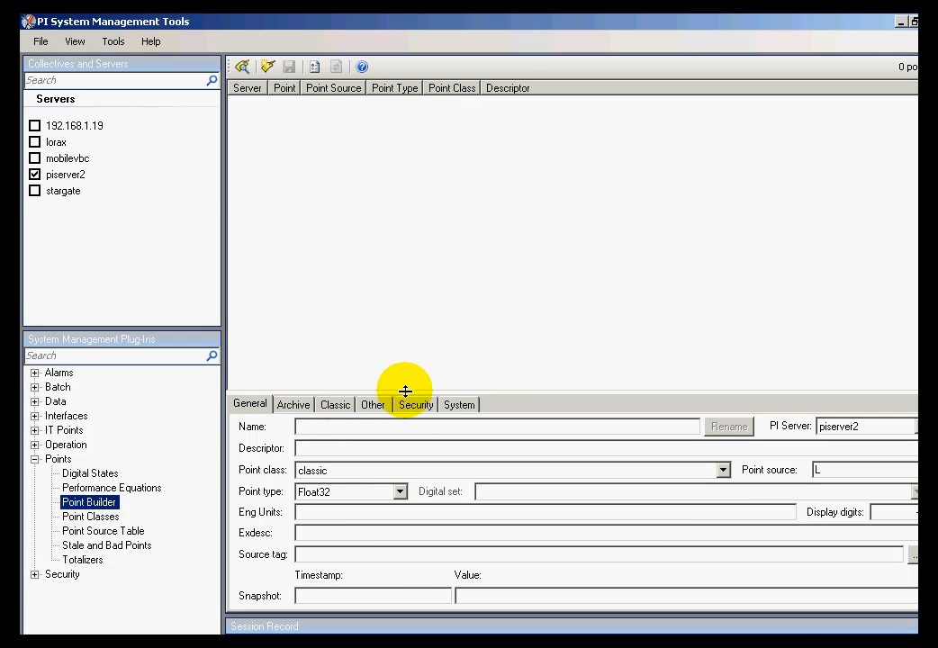
left_click(243, 67)
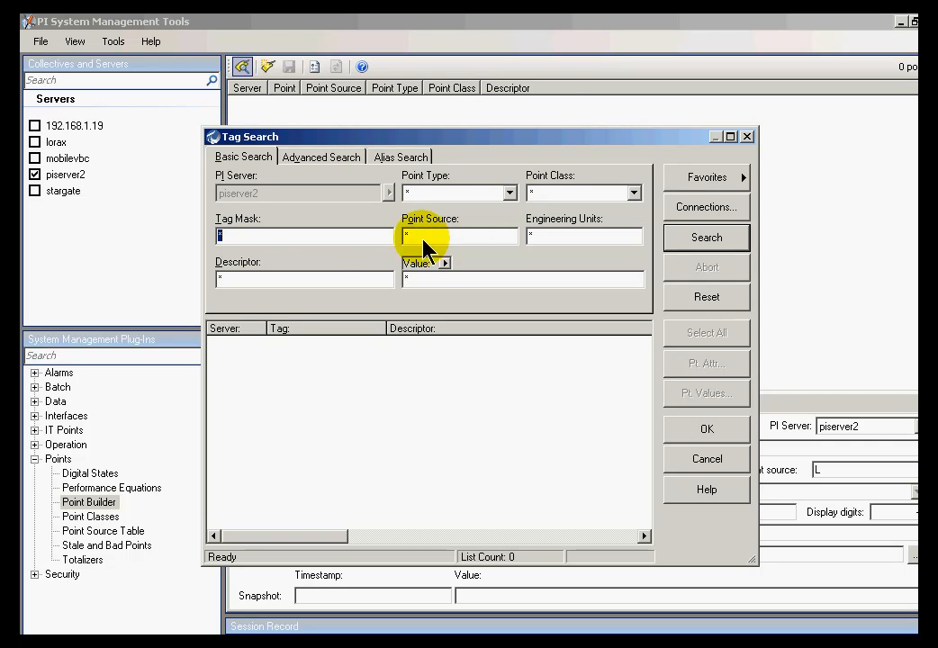
left_click(232, 236)
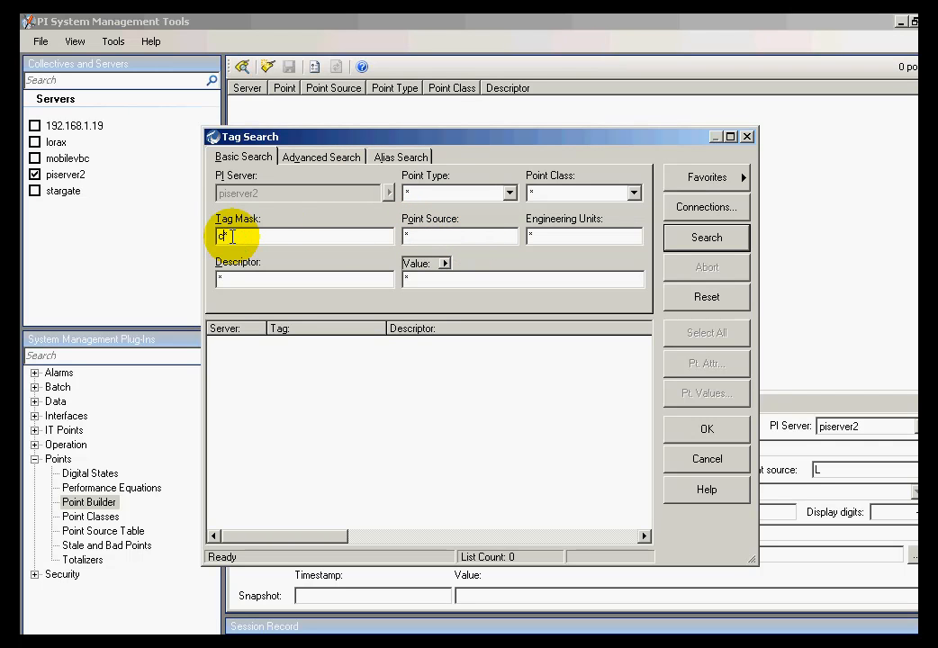
left_click(703, 241)
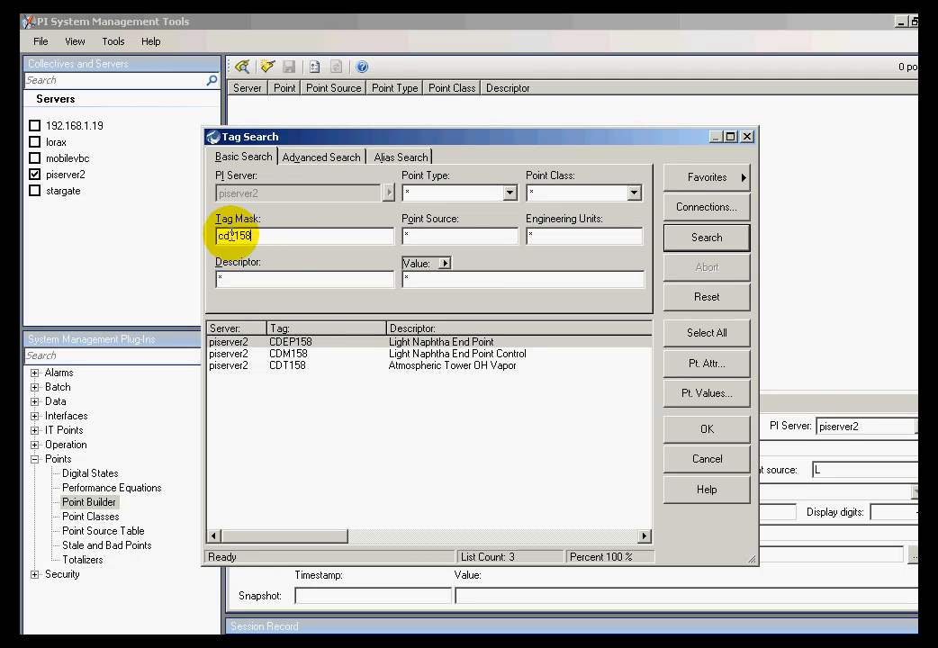
Step: Change the tag mask to cd?158, run the search and select each of the resulting tags in turn
left_click_drag(230, 235, 269, 237)
left_click(268, 237)
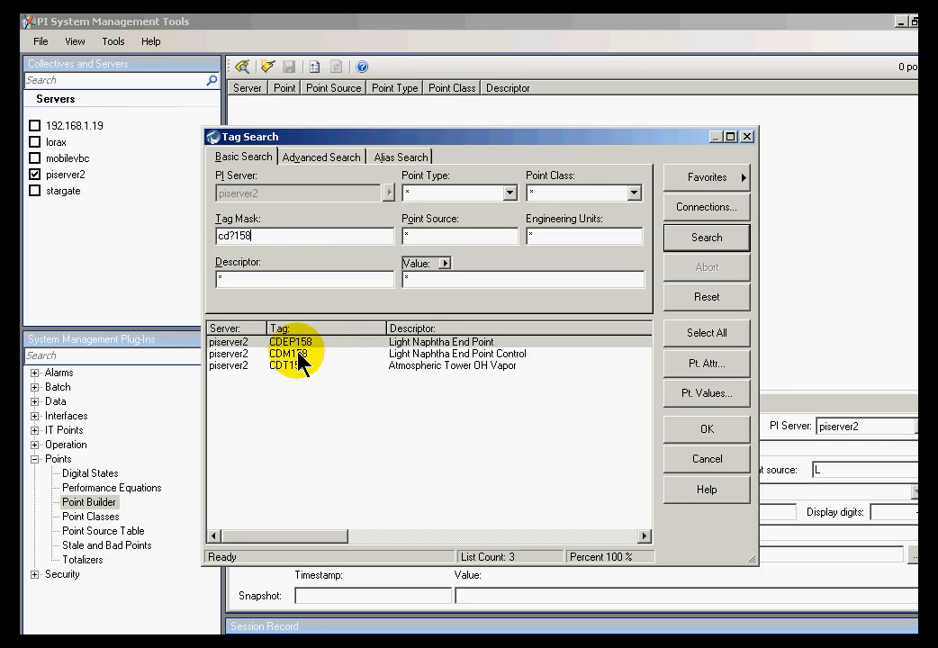
left_click(711, 238)
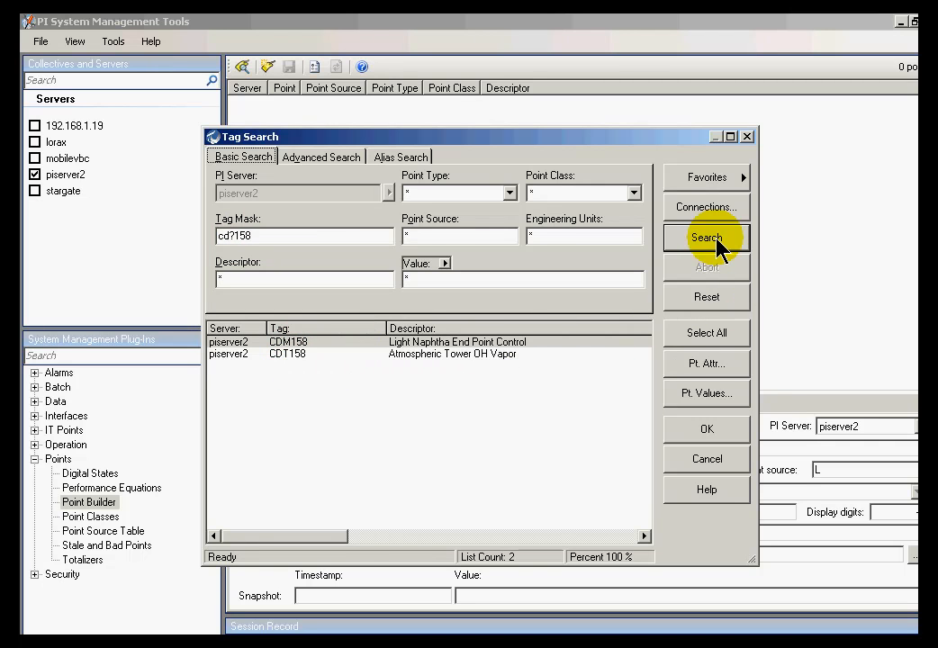
left_click(272, 343)
left_click(272, 354)
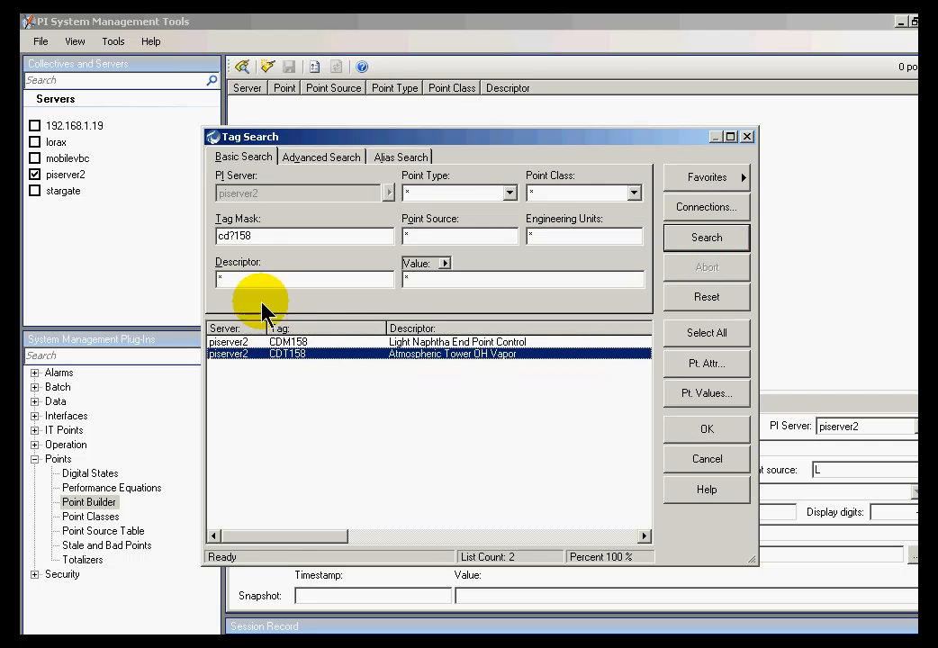
Step: Search for tags with the mask cd??158, and repeat the search with the mask cd*
left_click(237, 236)
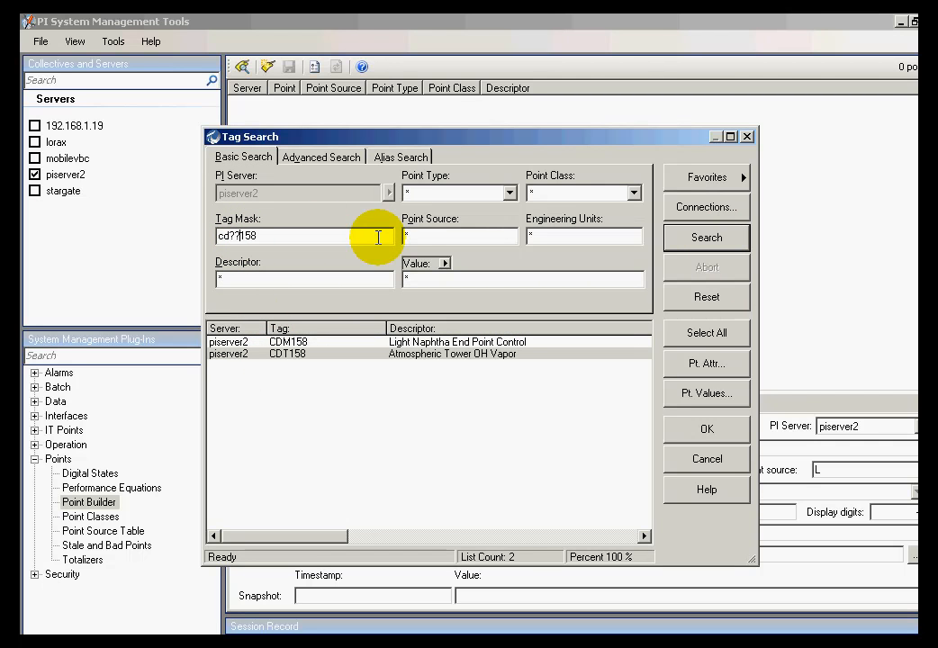
left_click(707, 238)
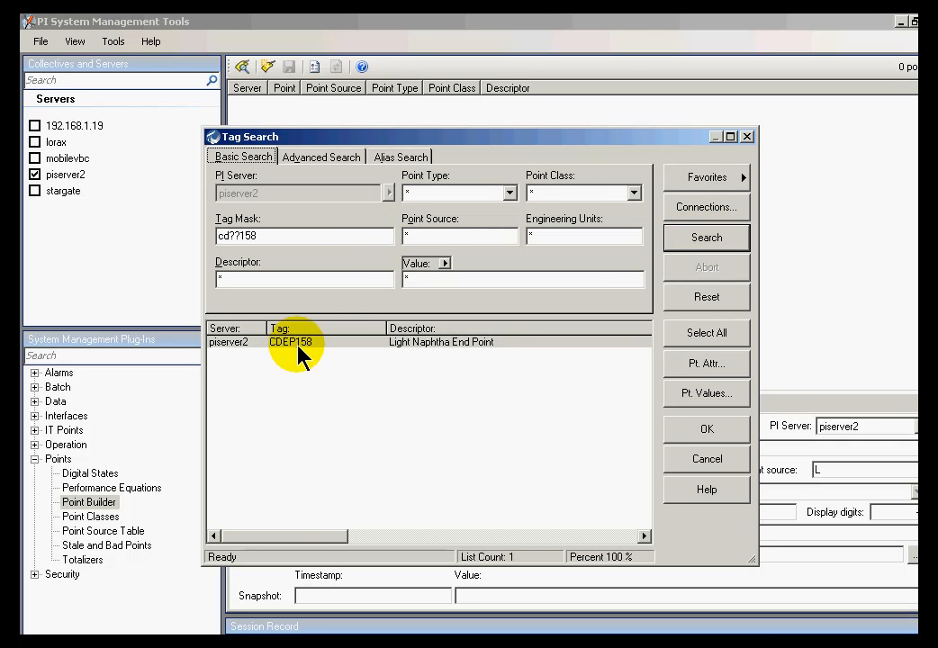
left_click(270, 234)
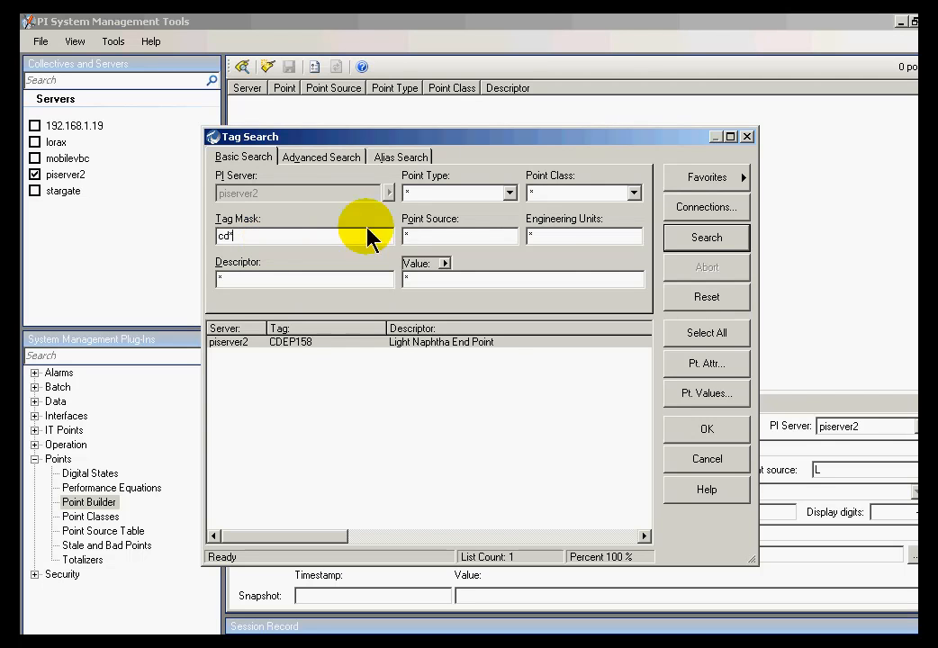
left_click(684, 241)
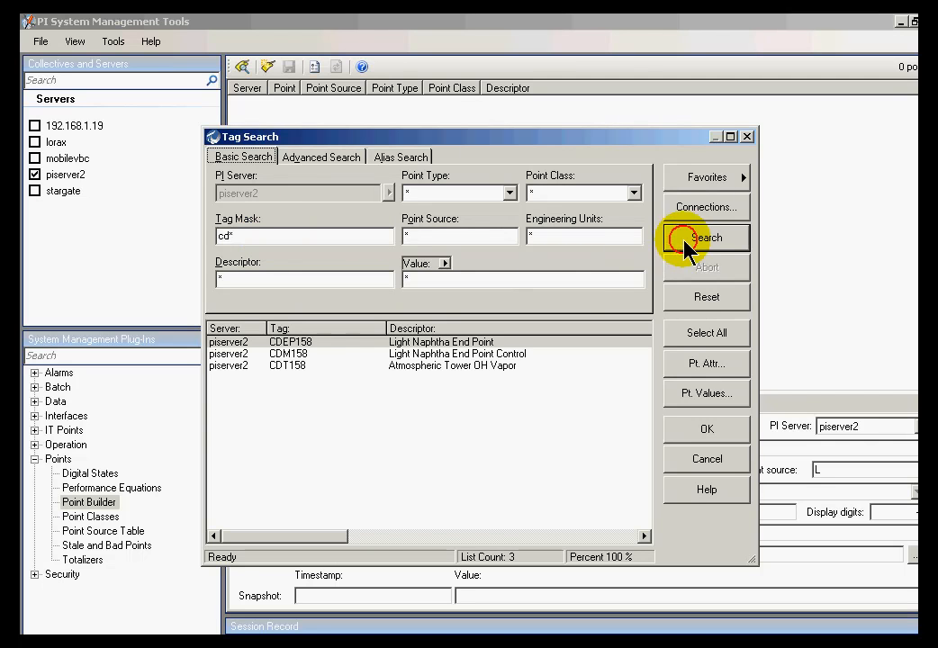
Step: Restrict the cd* tag search to the Digital point type and run it
left_click(510, 194)
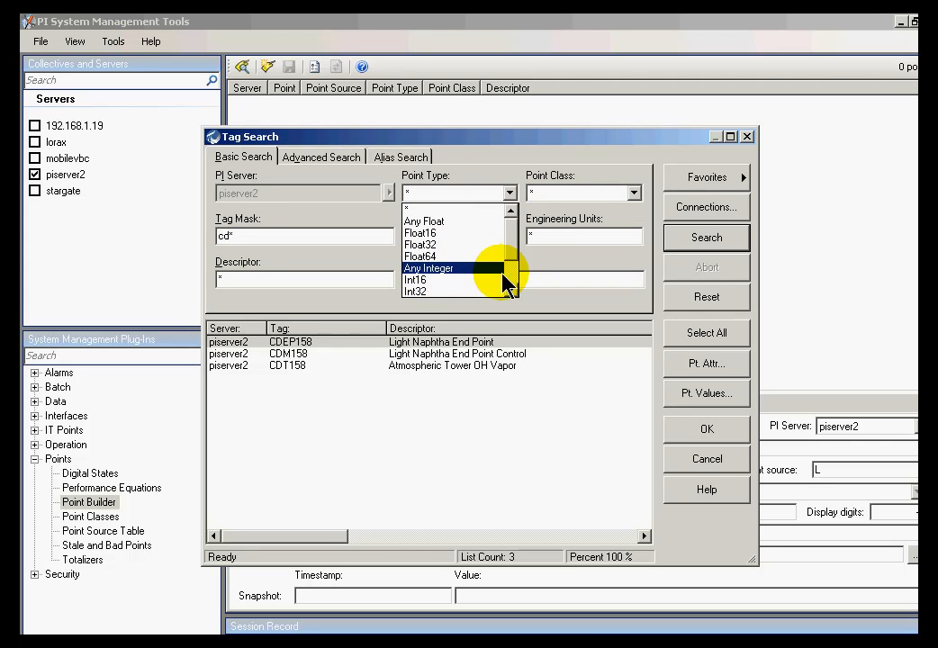
scroll(508, 287, "down", 2)
left_click(430, 256)
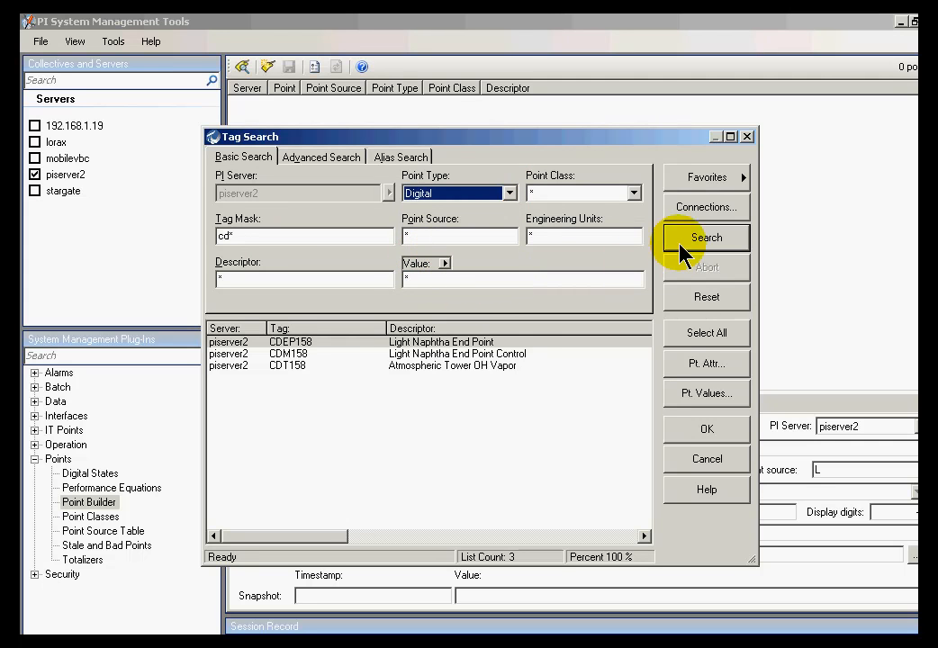
left_click(687, 240)
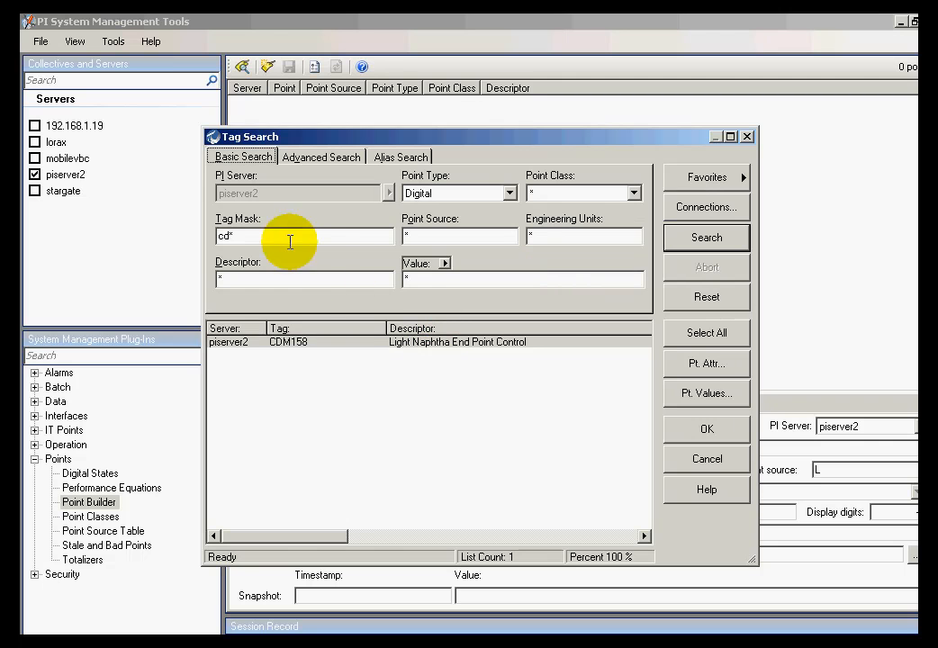
Step: Reset the search criteria and search for all tags with the Float32 point type
left_click(703, 301)
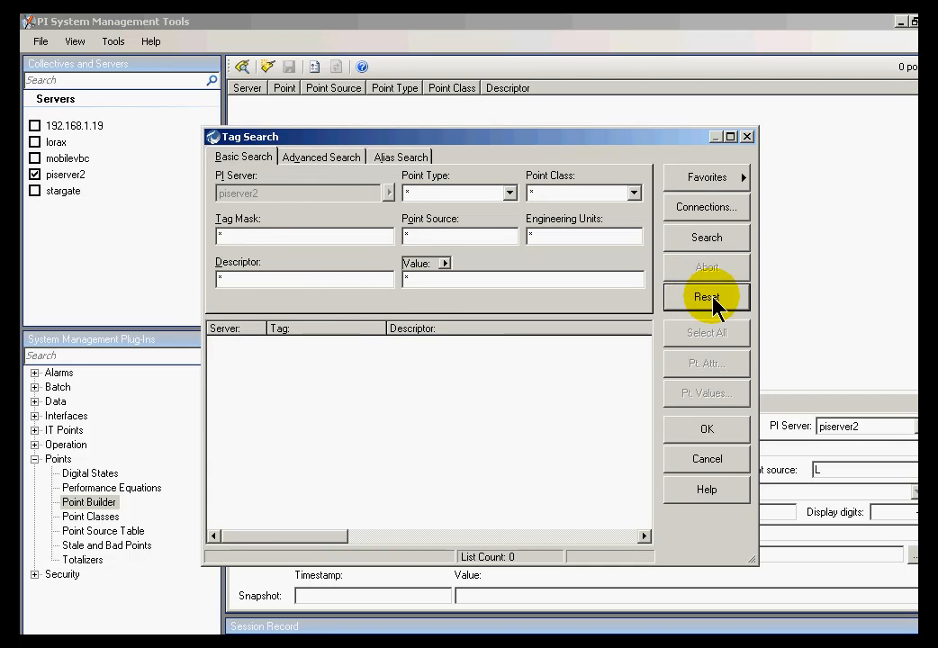
left_click(510, 194)
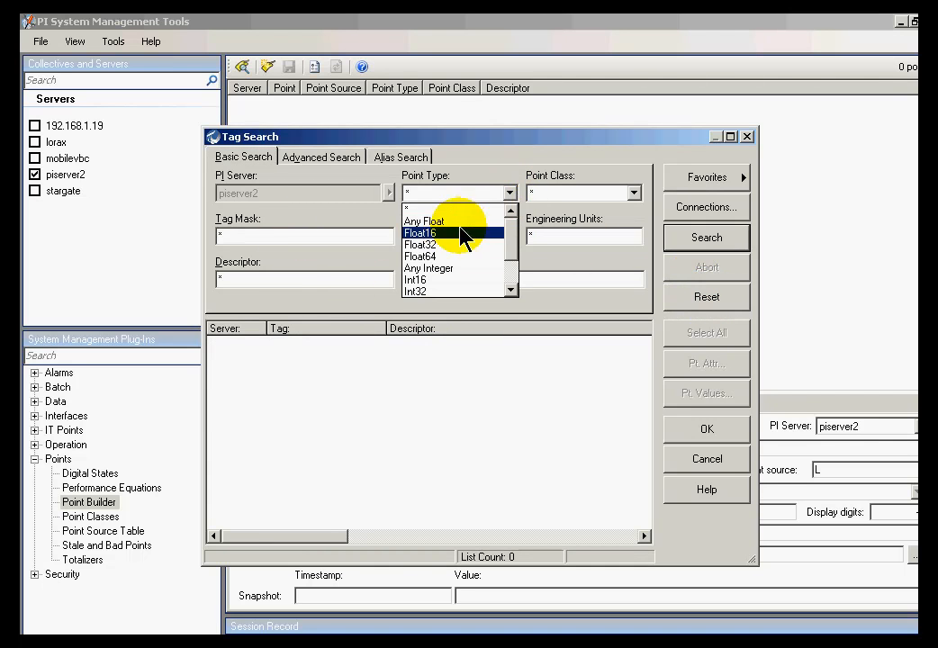
left_click(461, 244)
left_click(691, 238)
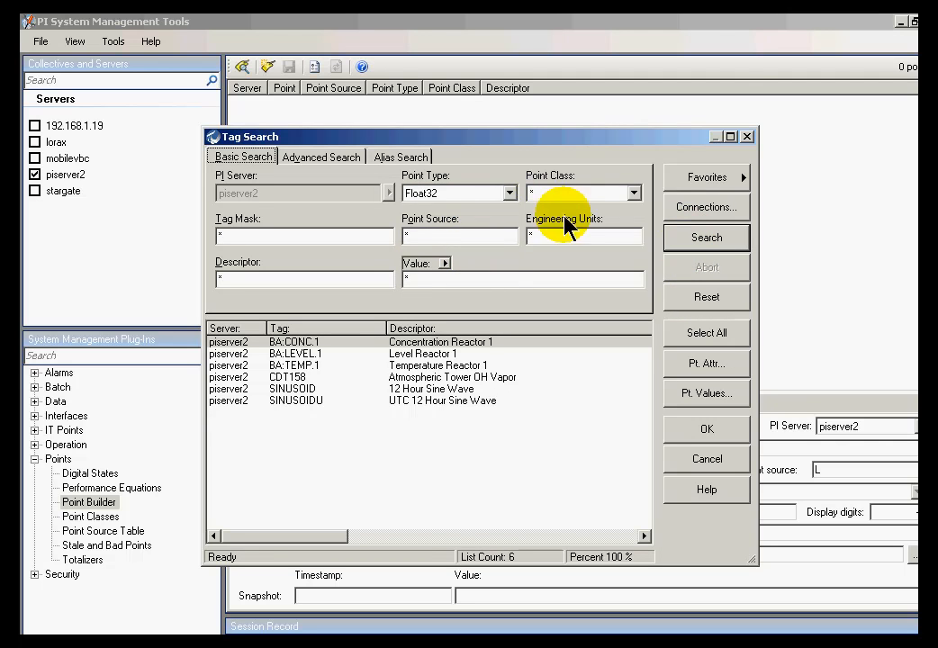
Step: Search for all tags with the Int32 point type
left_click(509, 193)
left_click(440, 257)
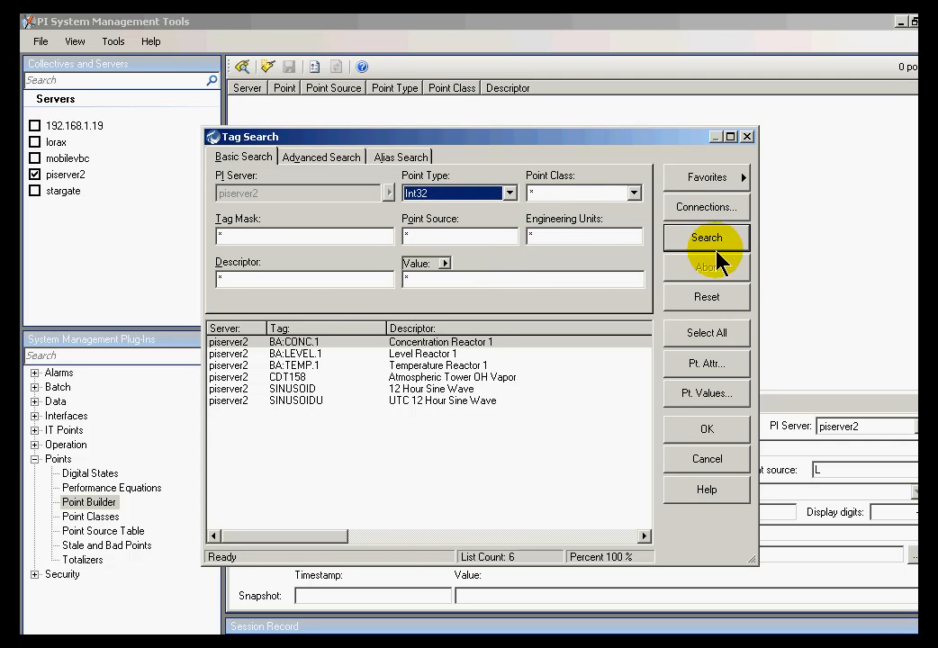
left_click(706, 239)
Step: Search for all tags on the server with the Digital point type
left_click(510, 194)
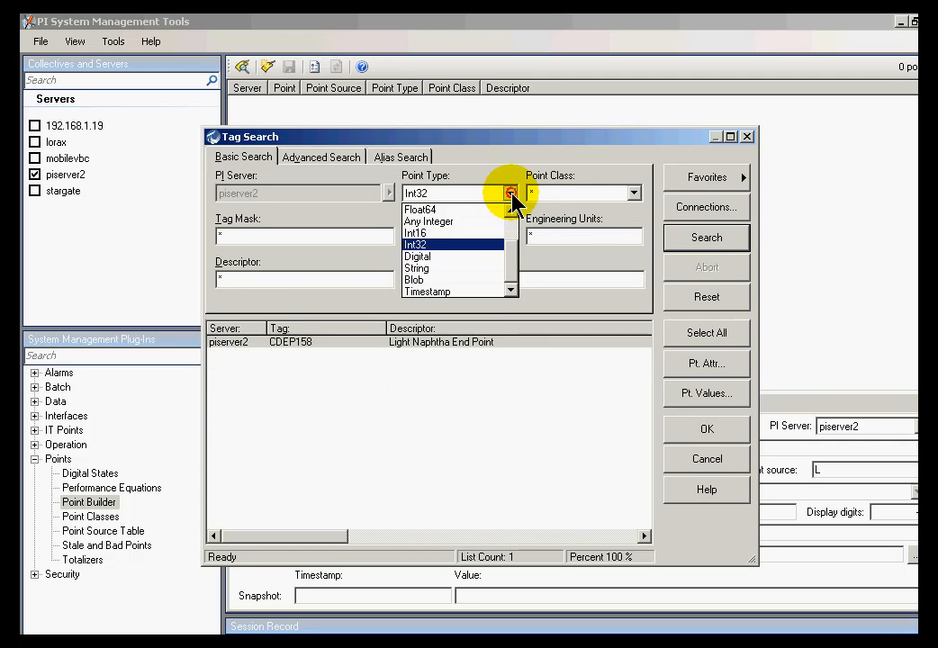
left_click(441, 257)
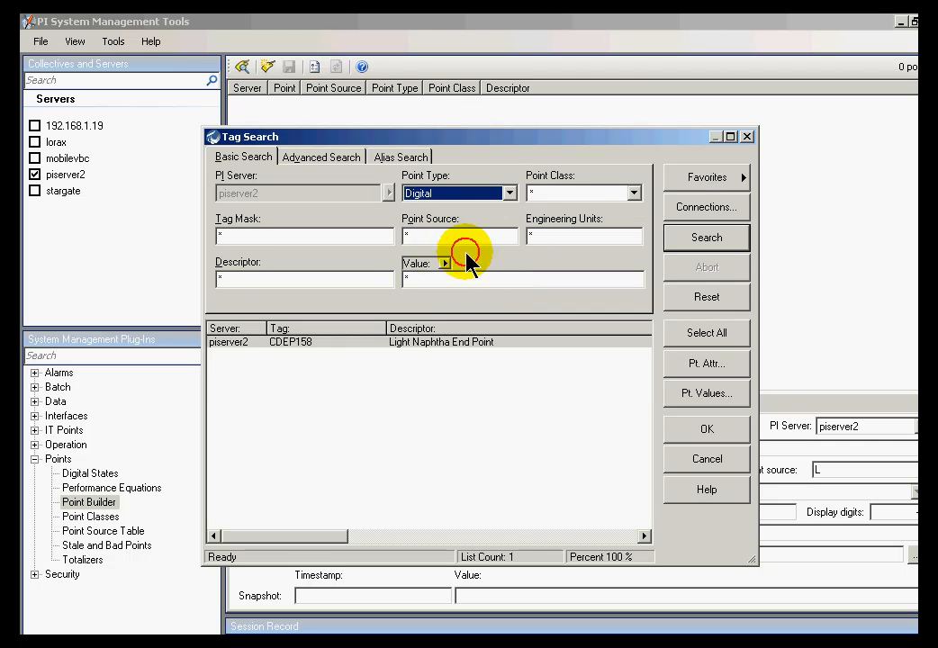
left_click(699, 242)
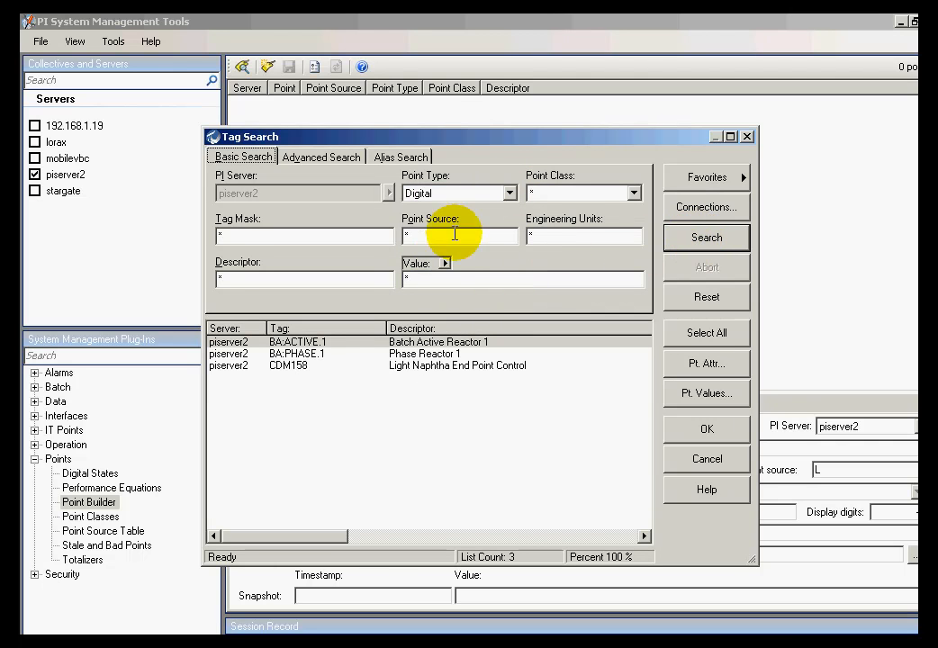
Step: Reset the criteria and search for tags by Status, choosing the Pt Created state from the SYSTEM digital set
left_click(708, 297)
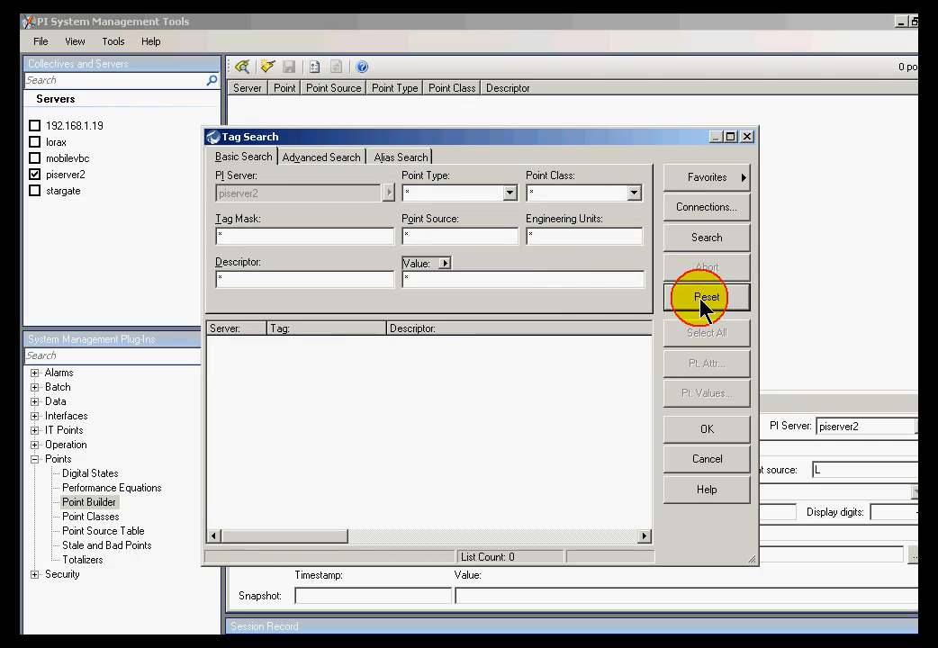
left_click(445, 263)
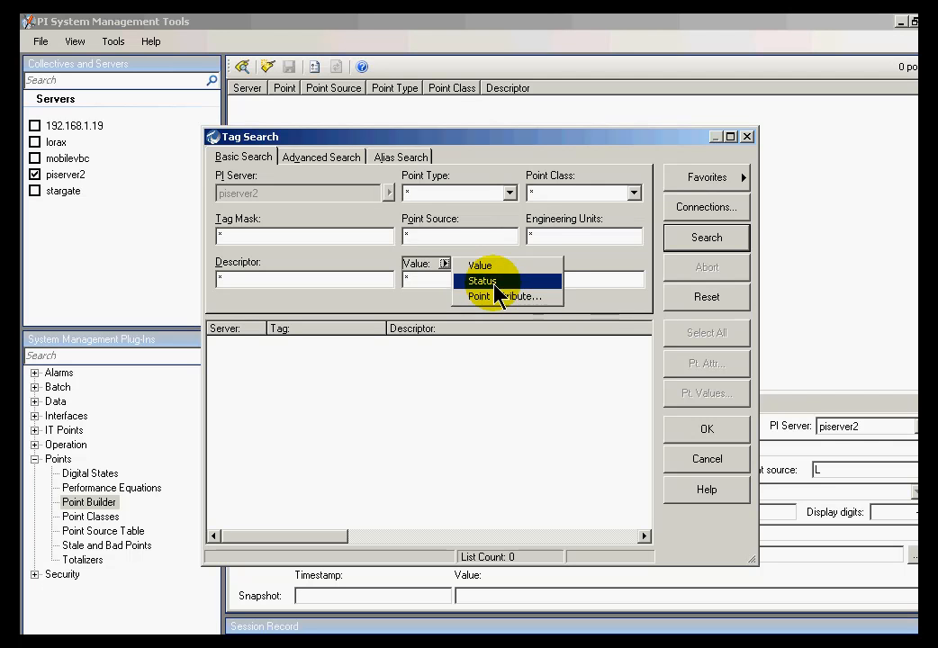
left_click(485, 281)
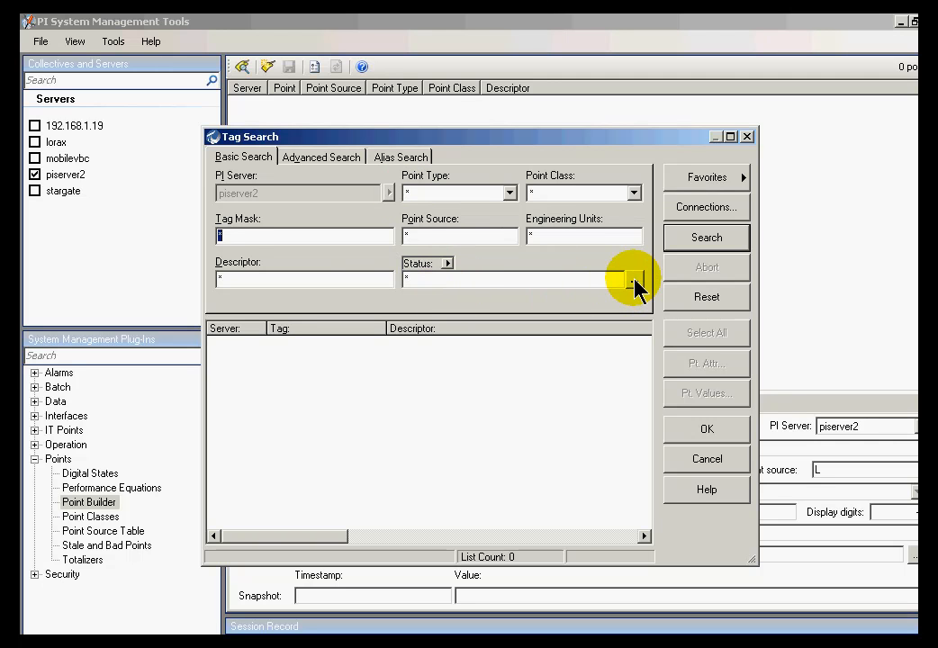
left_click(635, 282)
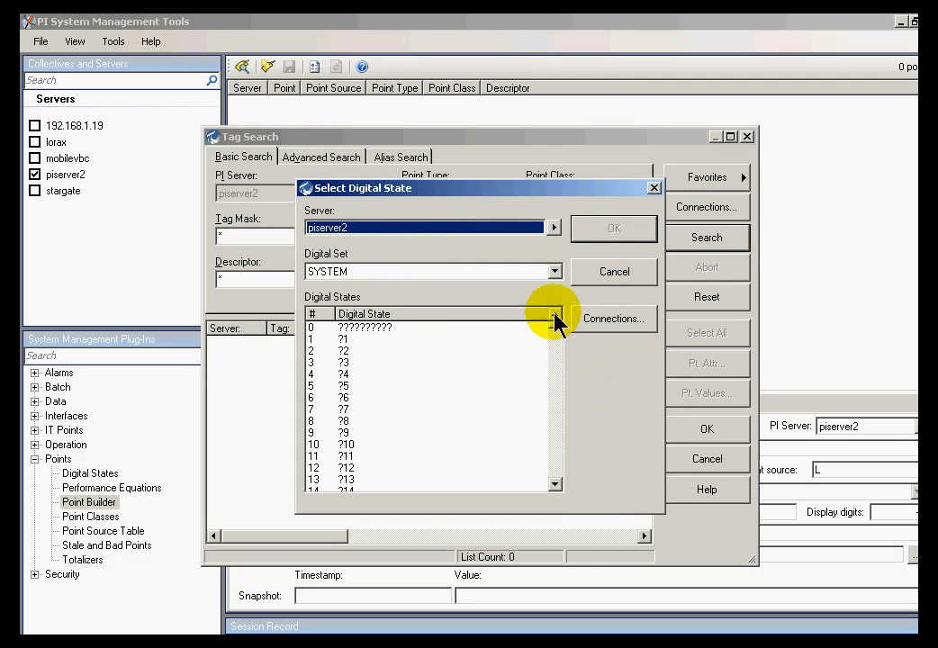
left_click_drag(558, 329, 558, 457)
left_click(557, 465)
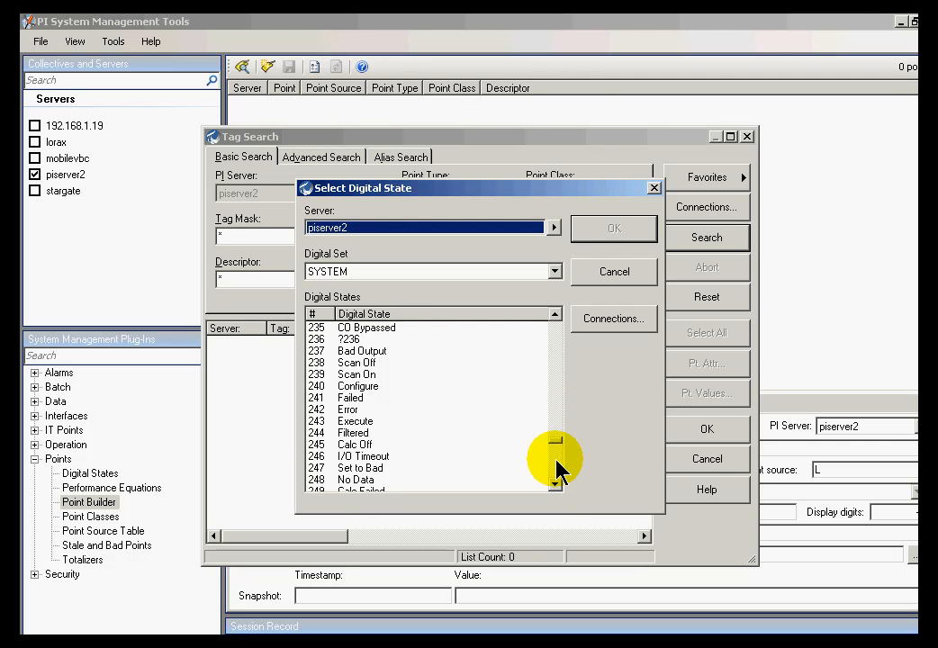
left_click(557, 465)
left_click(353, 375)
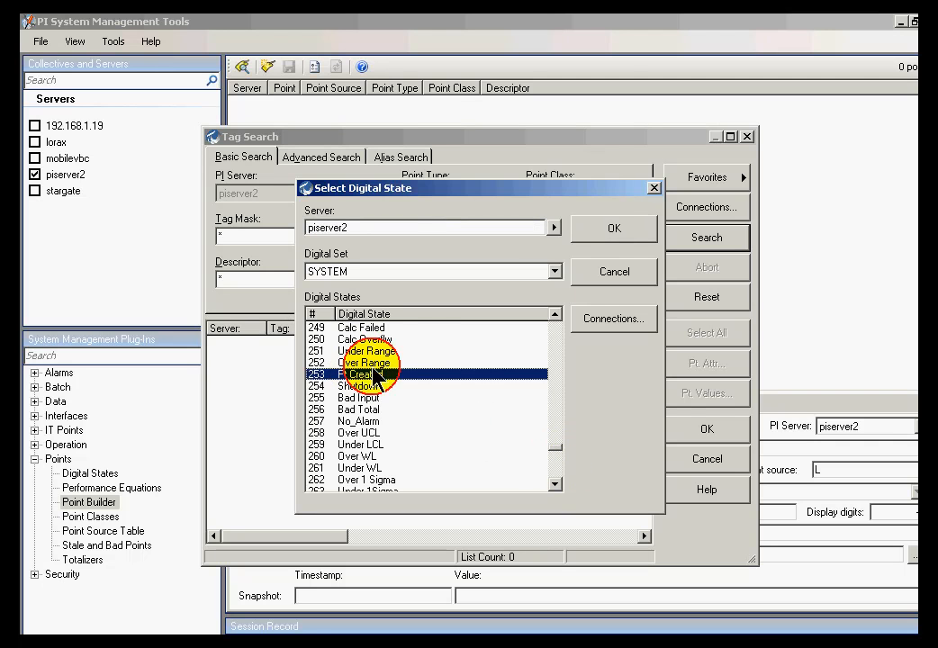
left_click(610, 231)
left_click(710, 240)
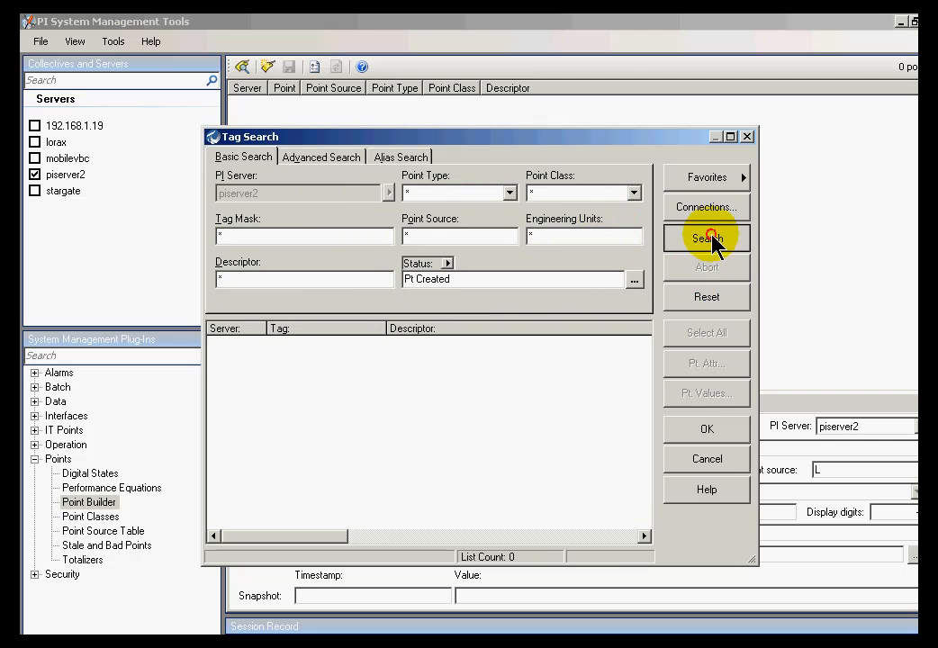
left_click(371, 349)
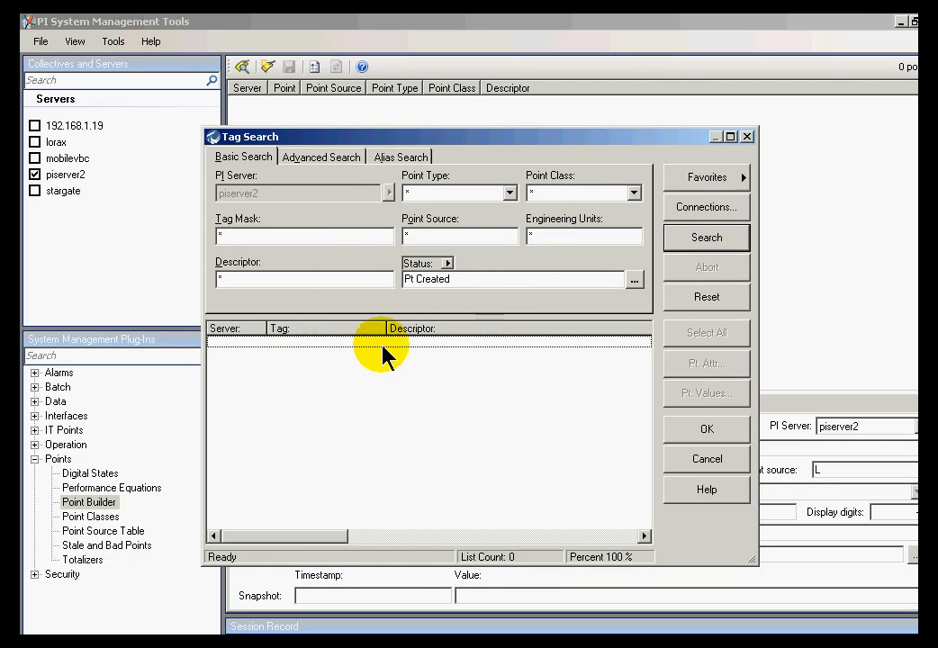
left_click(635, 282)
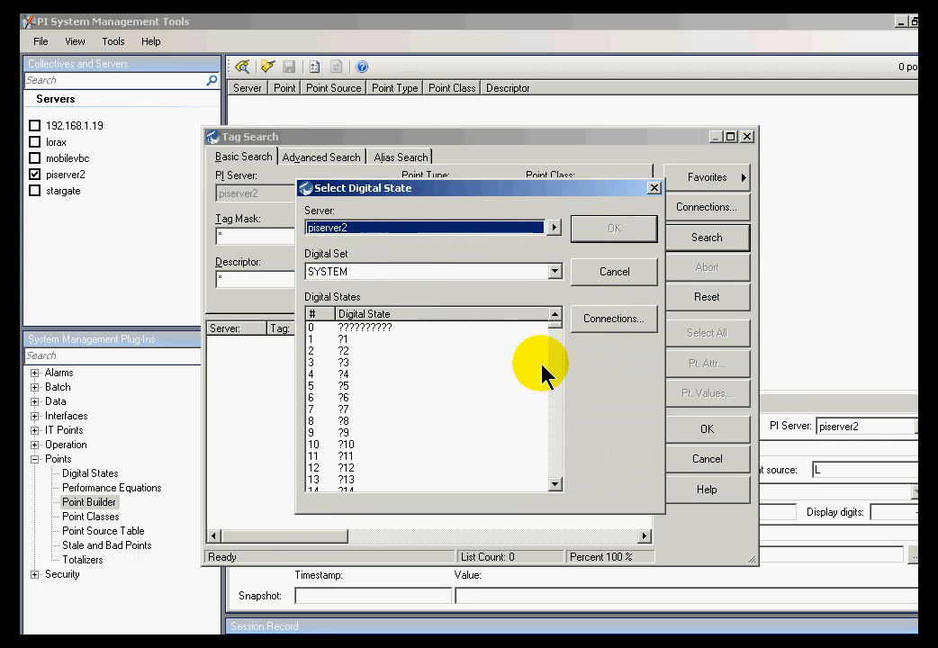
left_click_drag(556, 325, 562, 422)
left_click(614, 272)
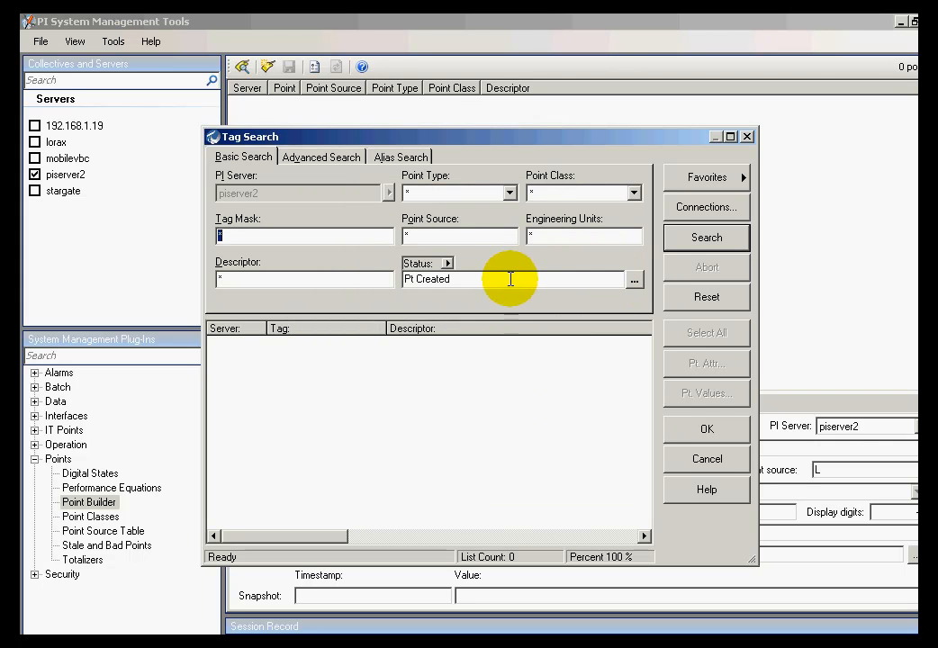
Step: Reset the search criteria and search for tags whose location5 point attribute, from the classic point class, equals 0
left_click(707, 304)
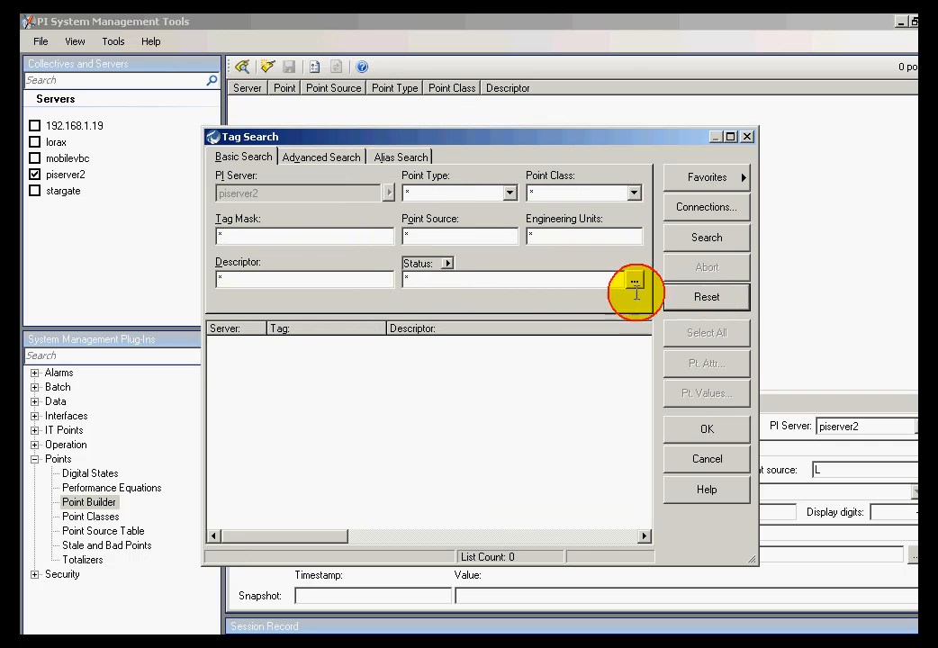
left_click(449, 264)
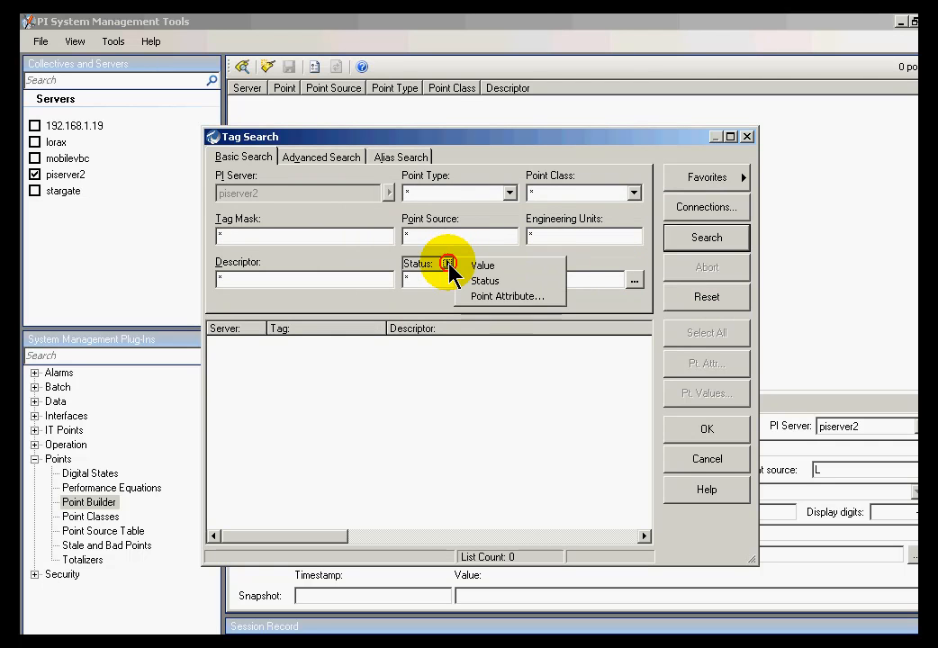
left_click(503, 297)
left_click_drag(556, 345, 554, 414)
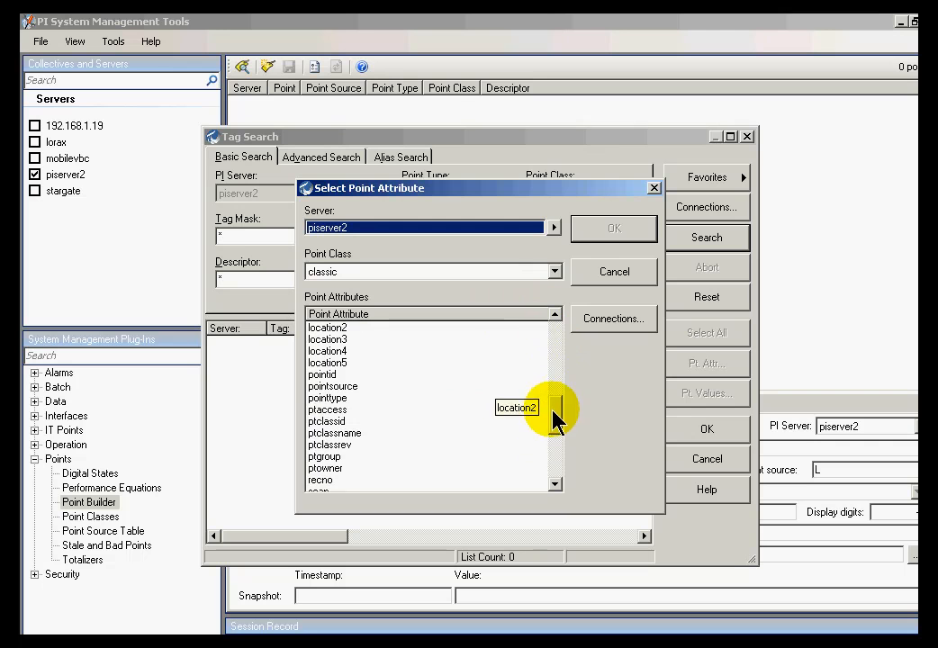
left_click(333, 360)
left_click(601, 230)
left_click(452, 279)
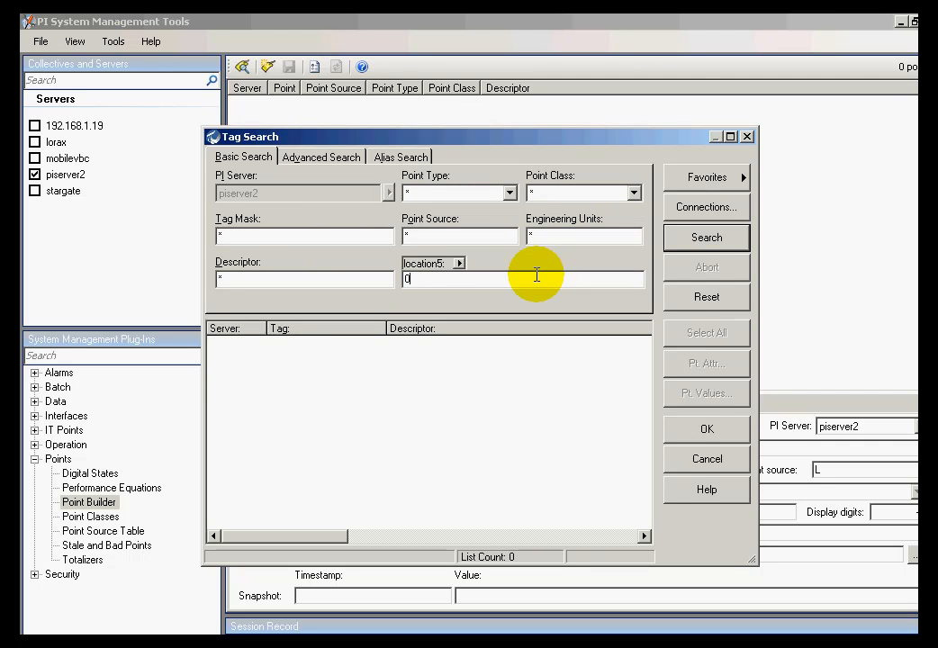
left_click(689, 240)
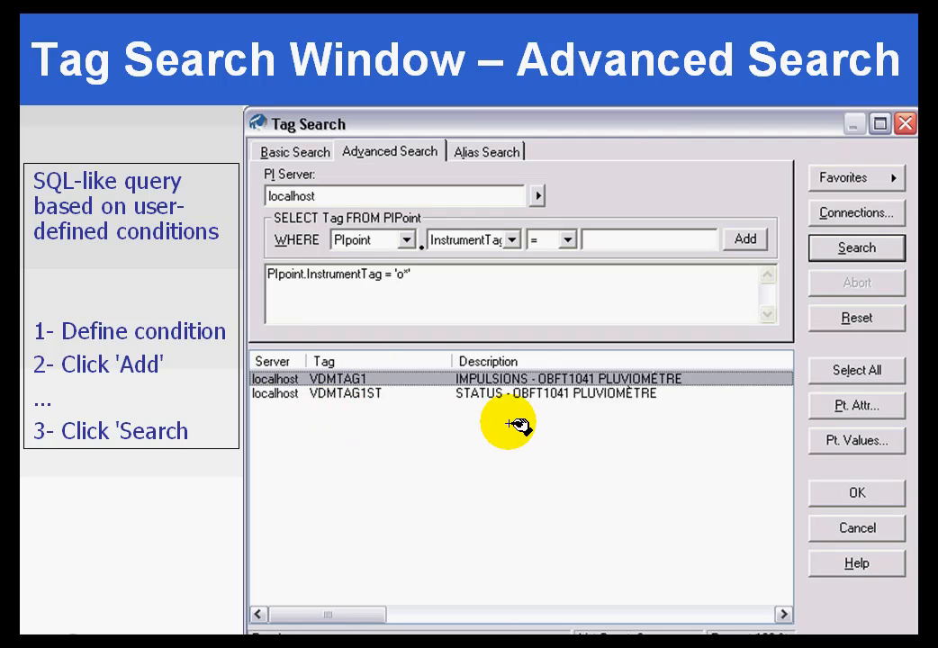
mouse_move(270, 292)
left_mouse_down()
mouse_move(486, 267)
mouse_move(238, 262)
mouse_move(392, 300)
left_mouse_up()
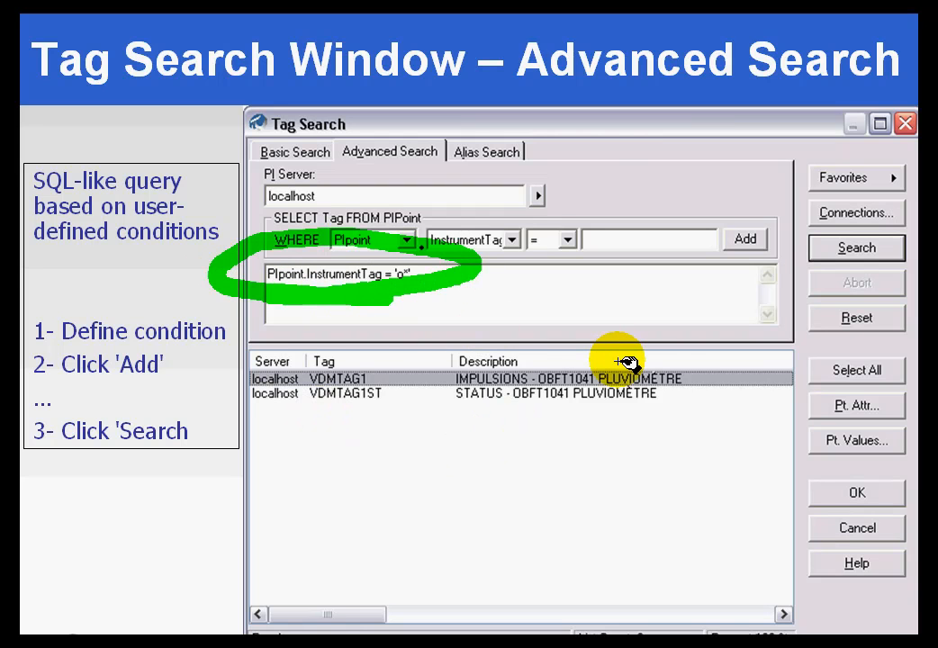
key("Escape")
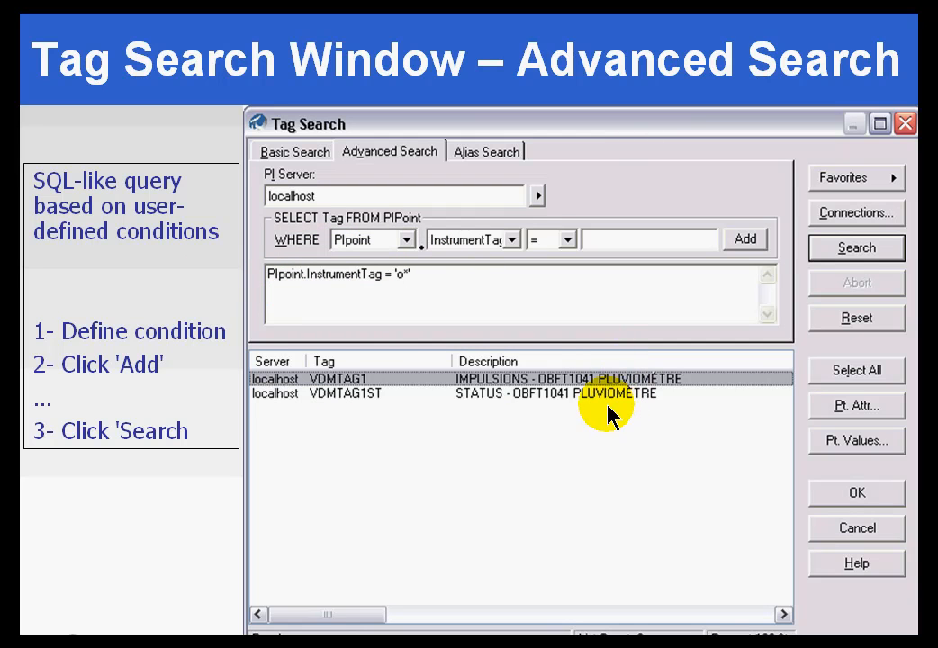
Step: Switch to PI System Management Tools and add the advanced search condition PIpoint.PointSource = '?' in Tag Search
key("alt+Tab")
key("alt+Tab")
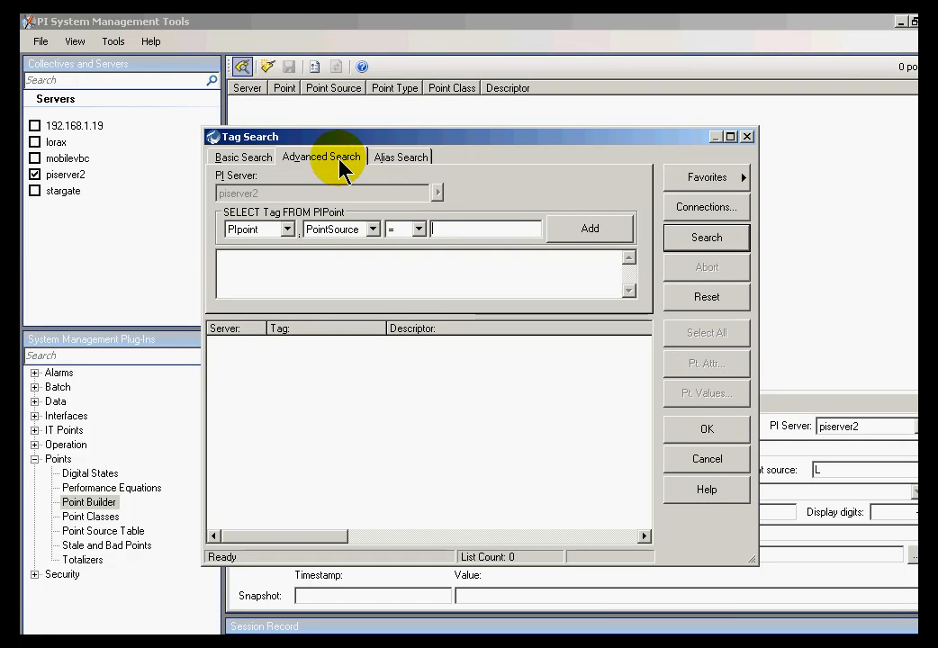
left_click(249, 159)
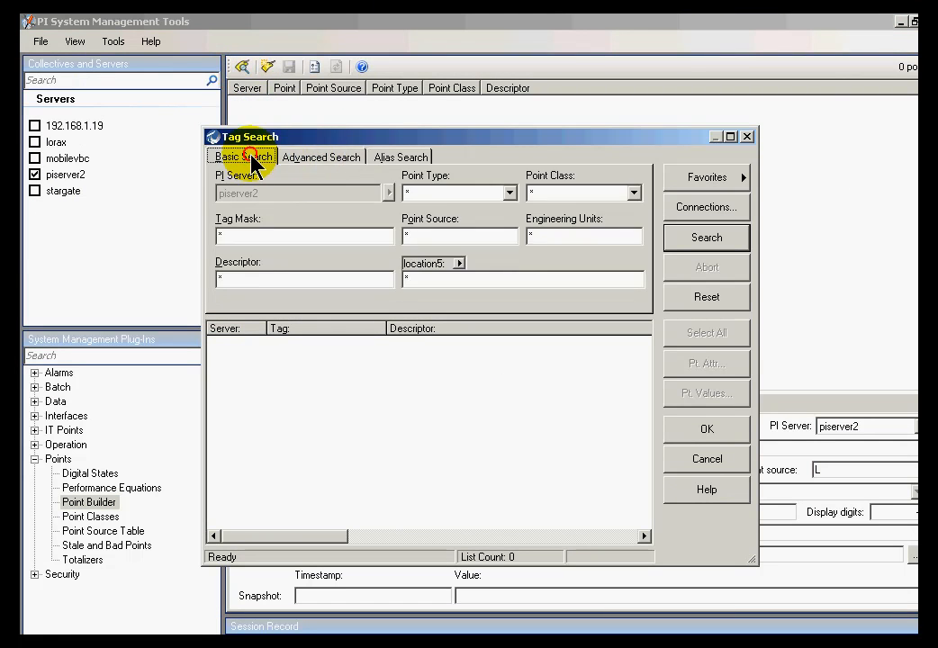
left_click(331, 160)
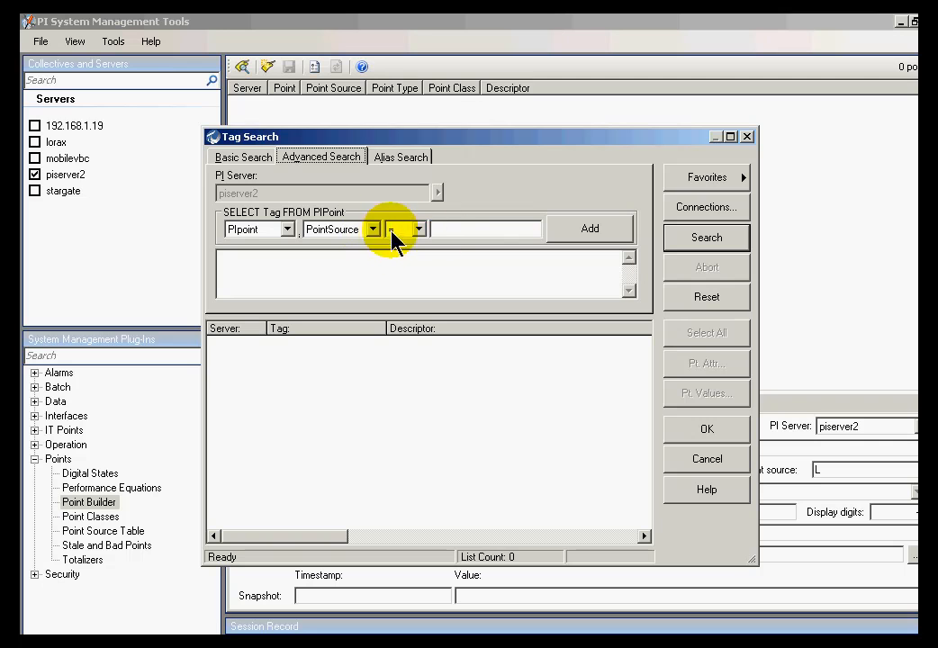
left_click(438, 230)
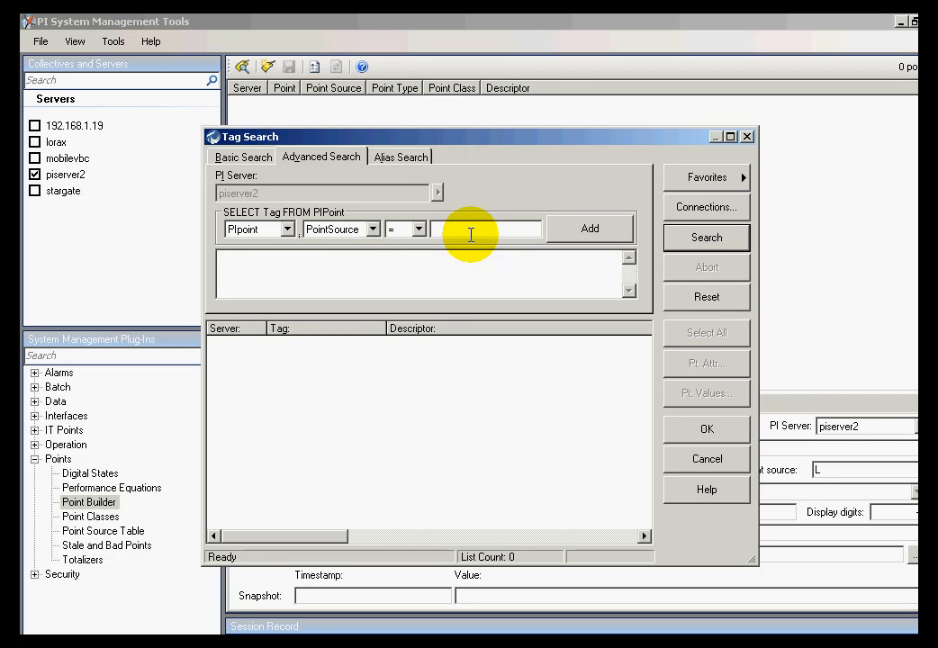
type("?")
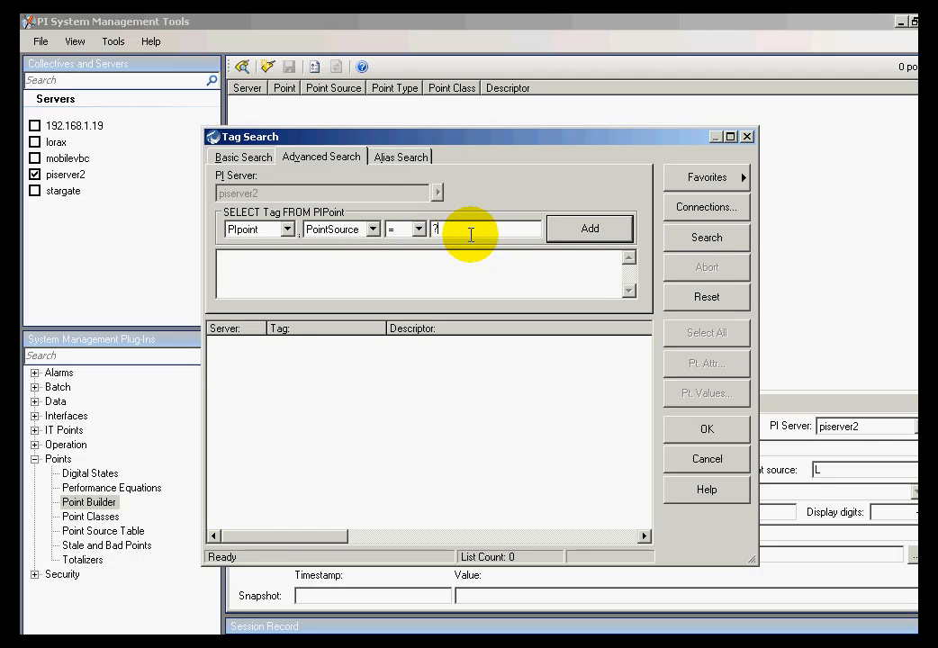
left_click(602, 236)
Step: Add a second condition, PIpoint.Location5 = 1, to the advanced query and run the search
left_click(375, 229)
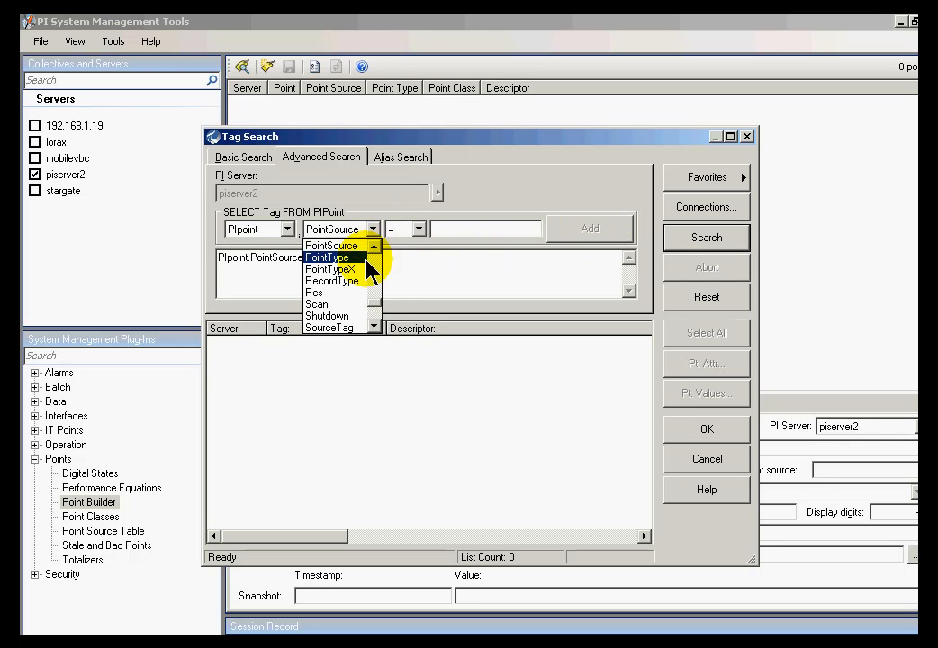
left_click(378, 275)
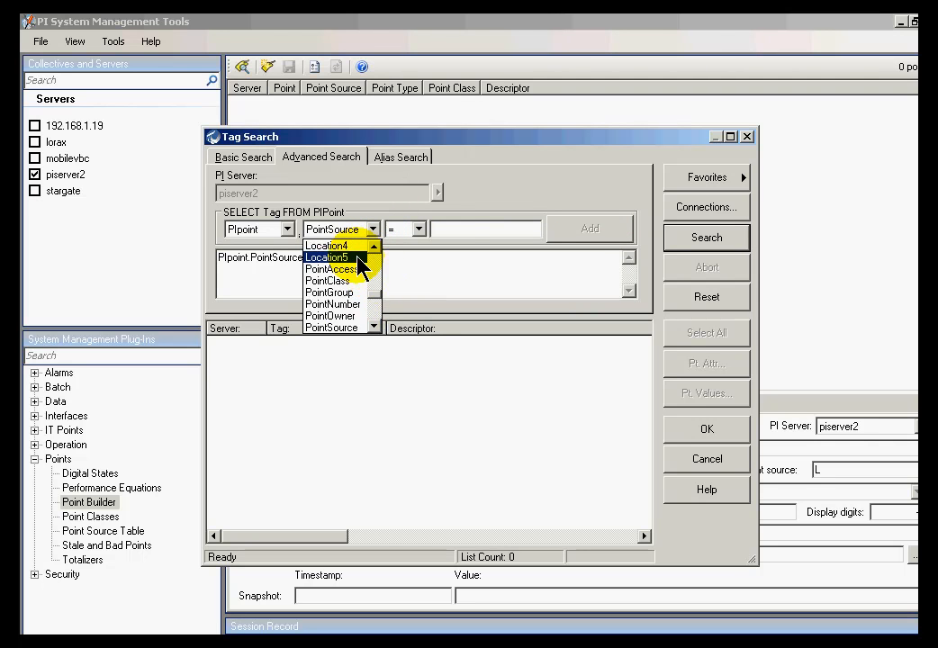
left_click(365, 259)
left_click(451, 230)
type("1")
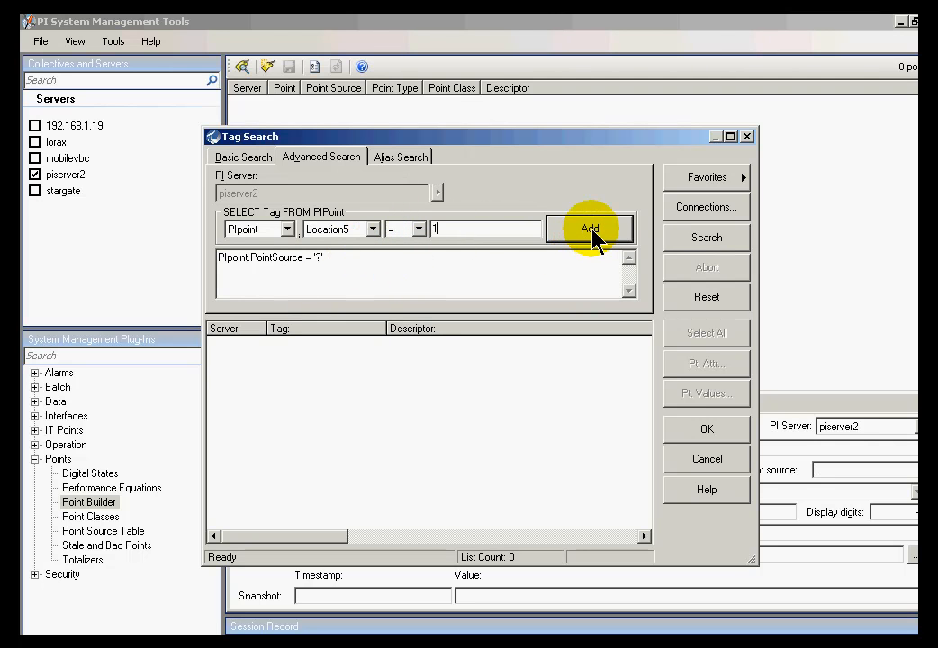
left_click(595, 236)
left_click(707, 238)
Step: Go through the tags in the search results one by one
left_click(294, 354)
left_click(286, 366)
left_click(294, 342)
left_click(291, 354)
left_click(288, 366)
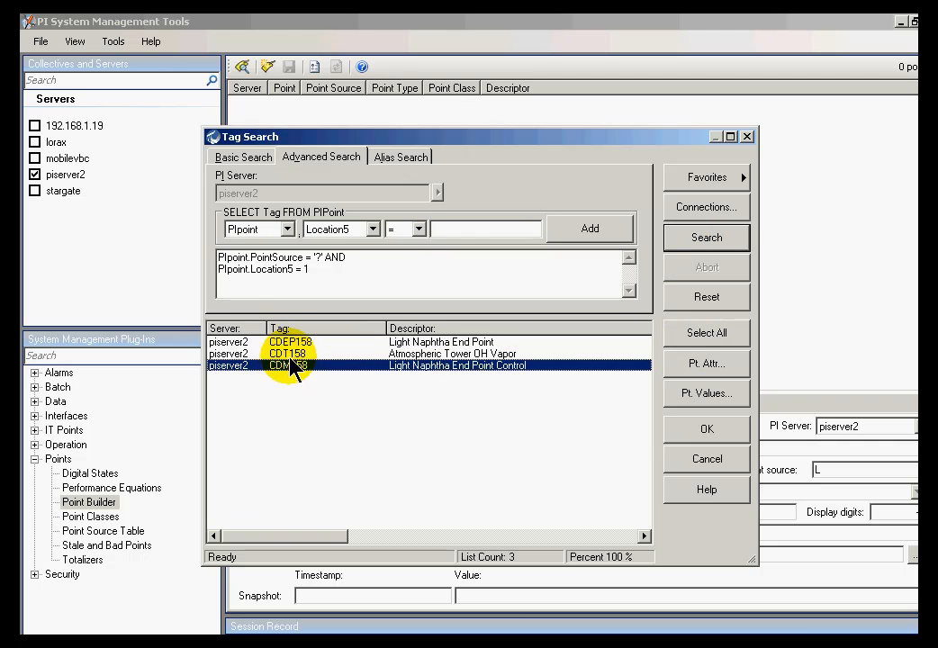
Step: Edit the query text to PIpoint.PointSource = 'L' AND PIpoint.Location5 = 0 and run the search
double_click(319, 268)
left_click(328, 269)
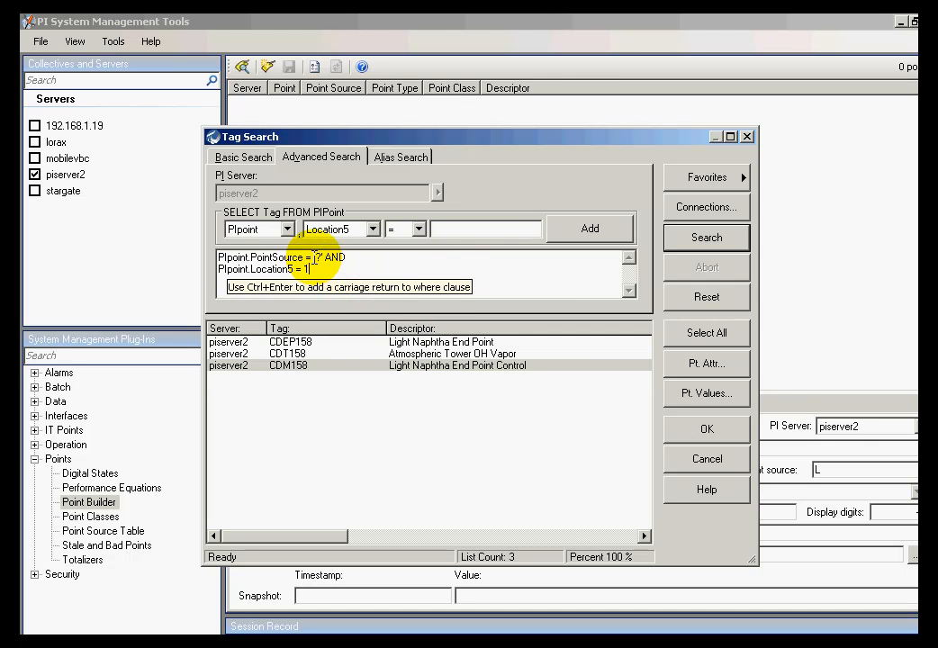
left_click(359, 270)
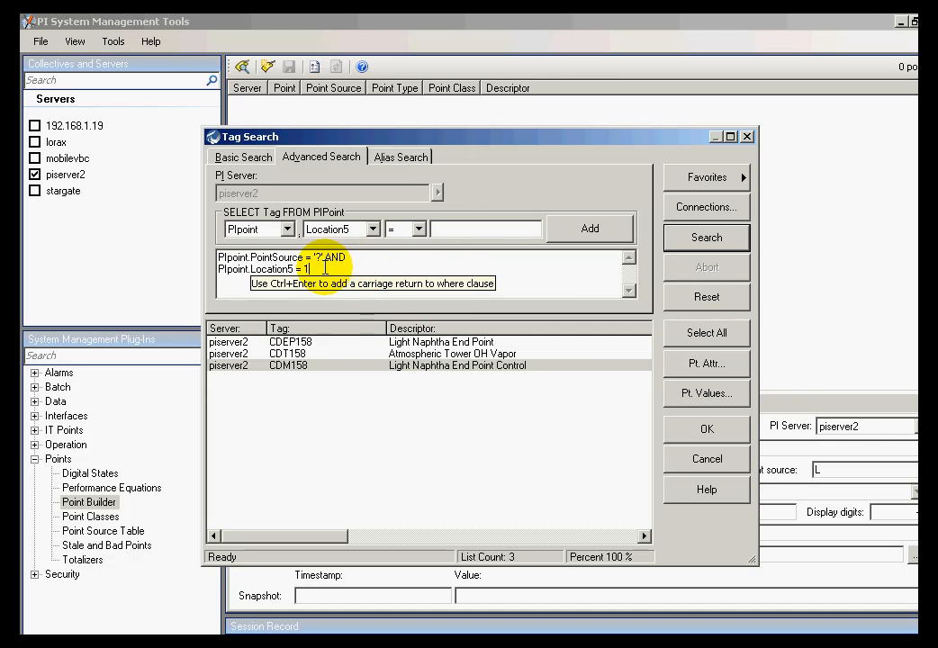
left_click(319, 258)
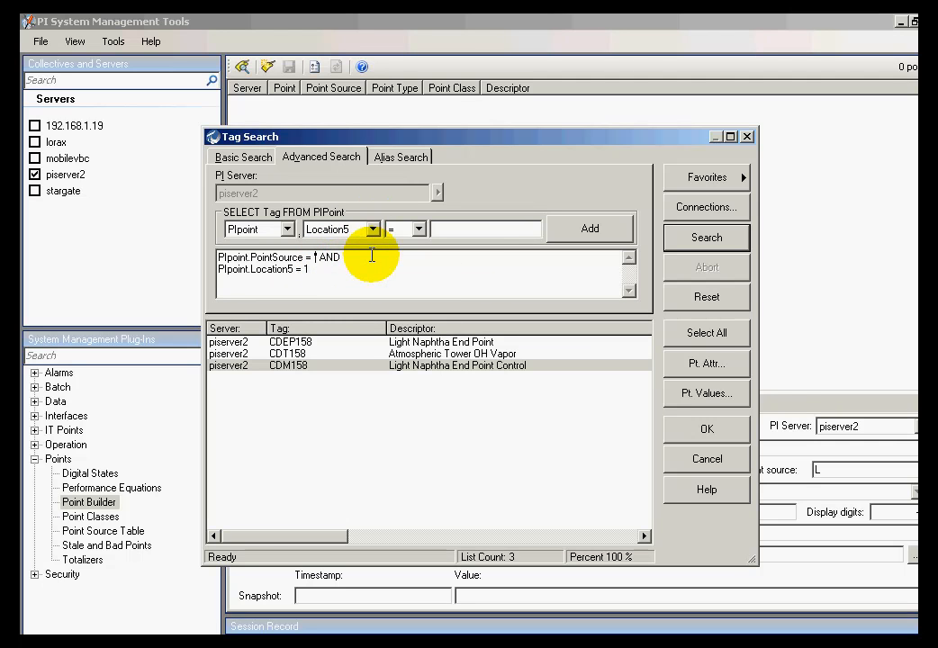
left_click(321, 268)
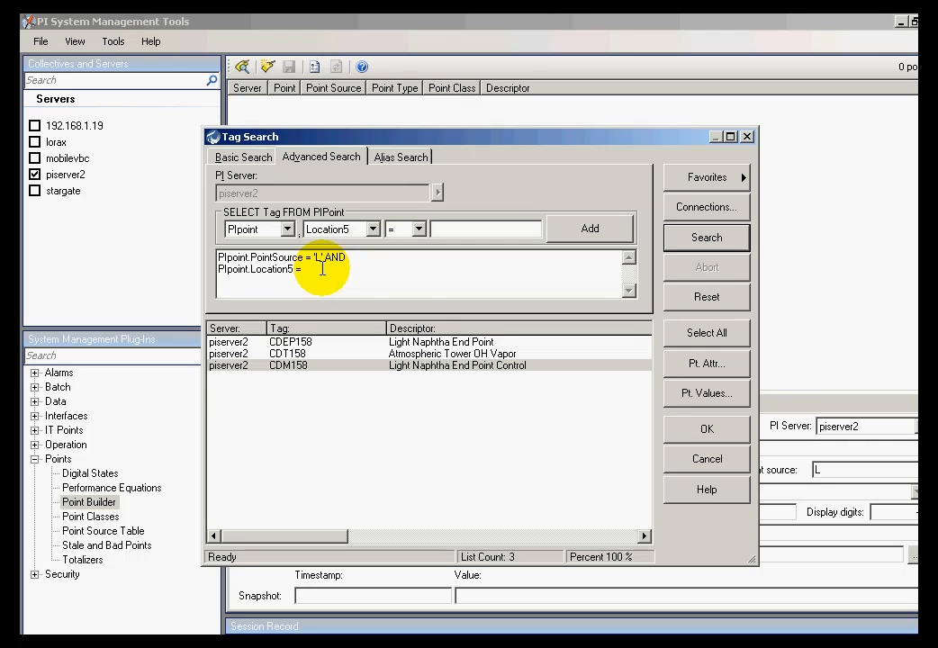
left_click(702, 239)
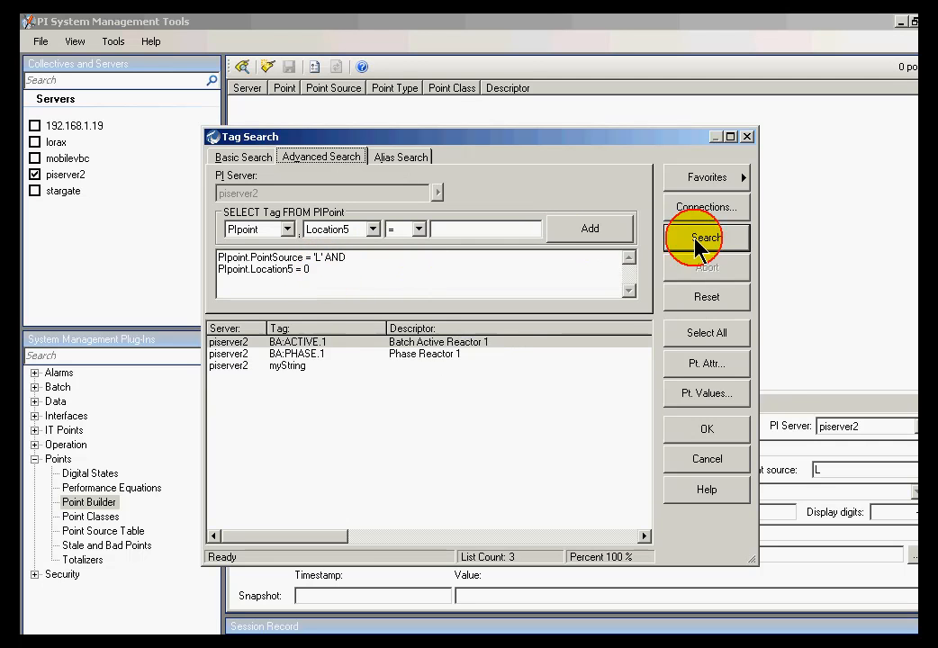
Step: Review the PointSource and Location5 conditions in the query text
left_click(308, 270)
left_click_drag(351, 268, 233, 241)
left_click(373, 286)
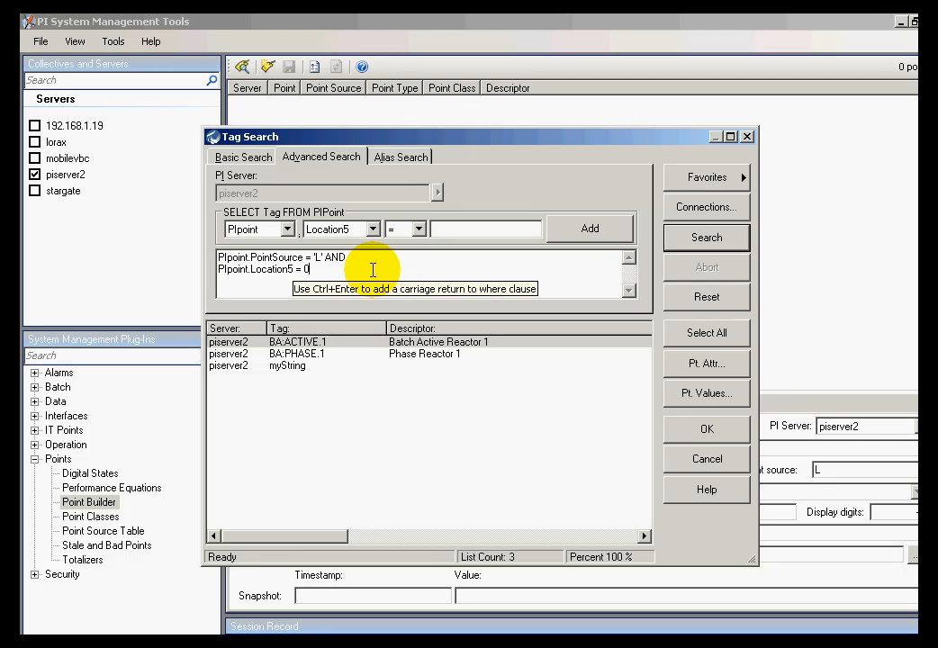
double_click(270, 260)
double_click(272, 268)
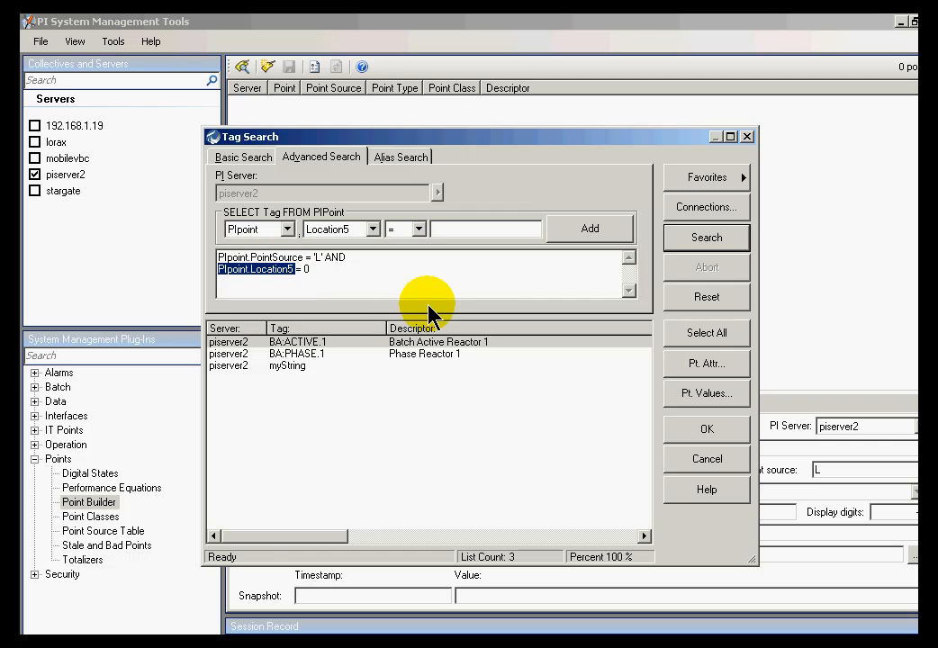
left_click(382, 265)
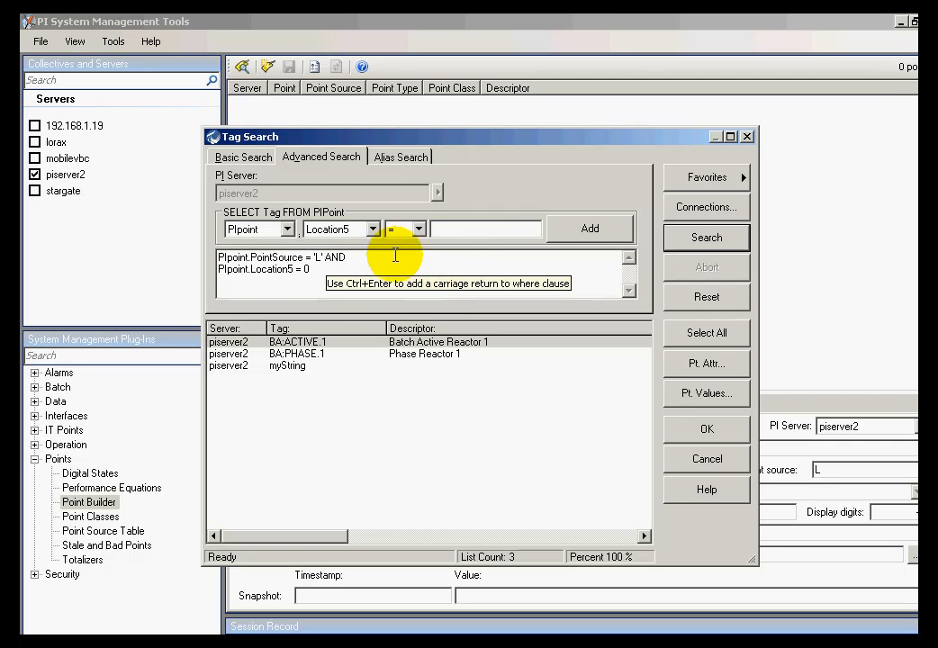
Step: Look through the tables available for a query condition, from PIpoint to PItotal, without choosing another one
left_click(287, 229)
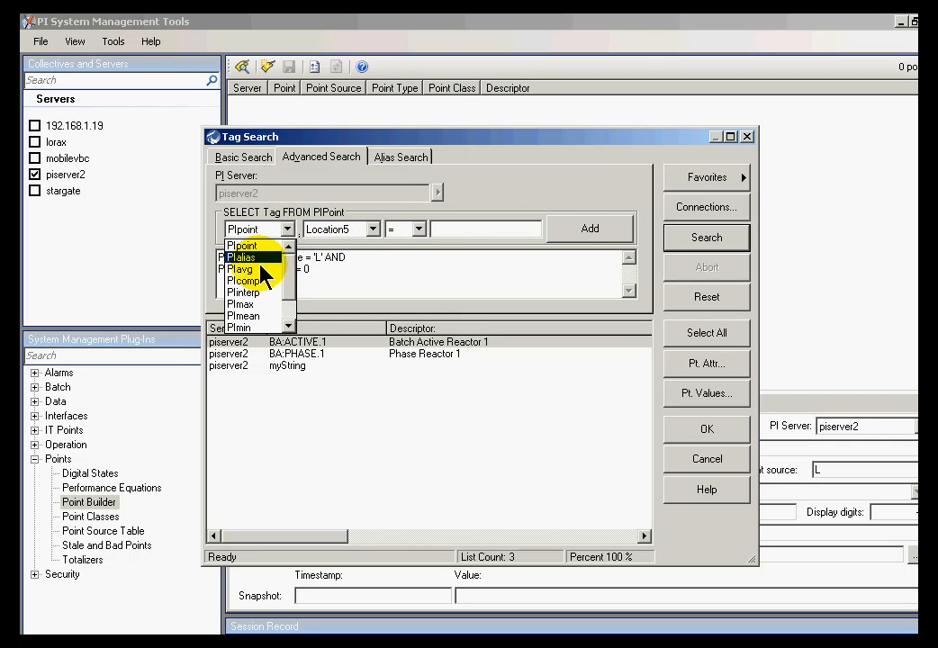
left_click_drag(289, 264, 290, 324)
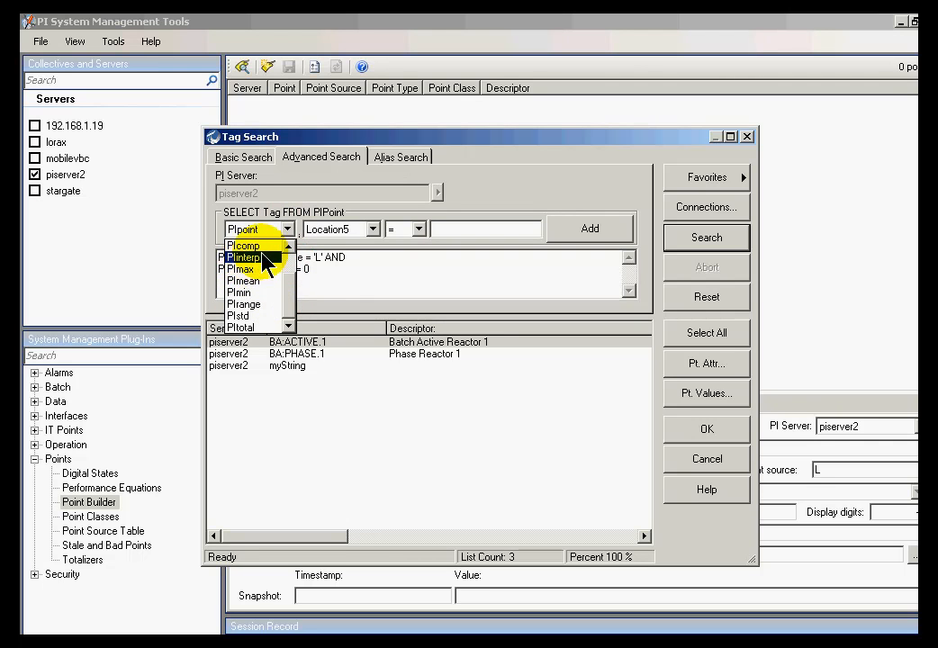
left_click_drag(287, 290, 291, 256)
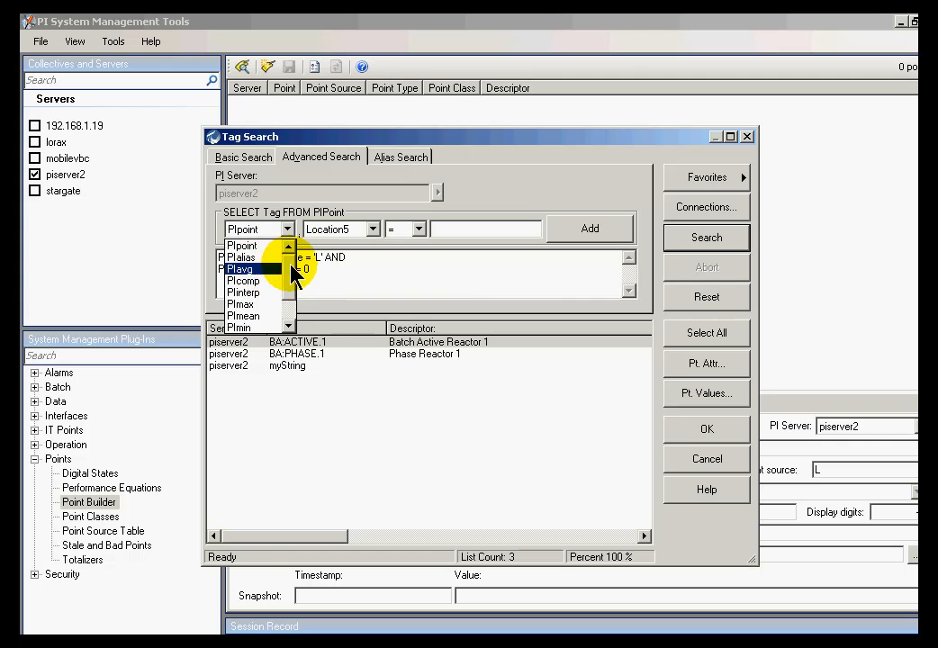
scroll(265, 284, "down", 1)
scroll(262, 270, "up", 1)
left_click(299, 268)
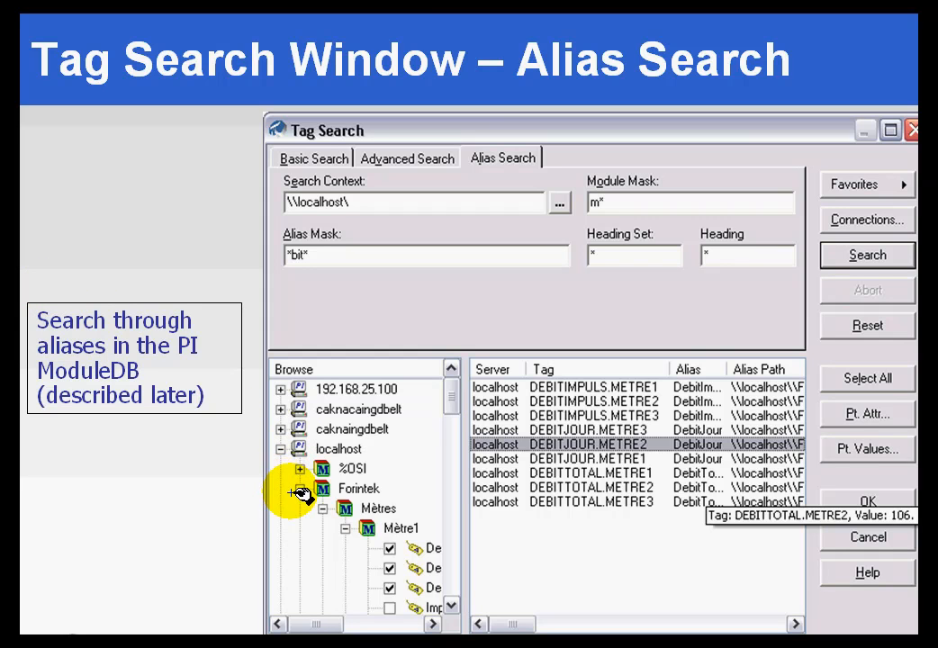
mouse_move(285, 492)
left_mouse_down()
mouse_move(305, 492)
mouse_move(378, 550)
mouse_move(383, 612)
left_mouse_up()
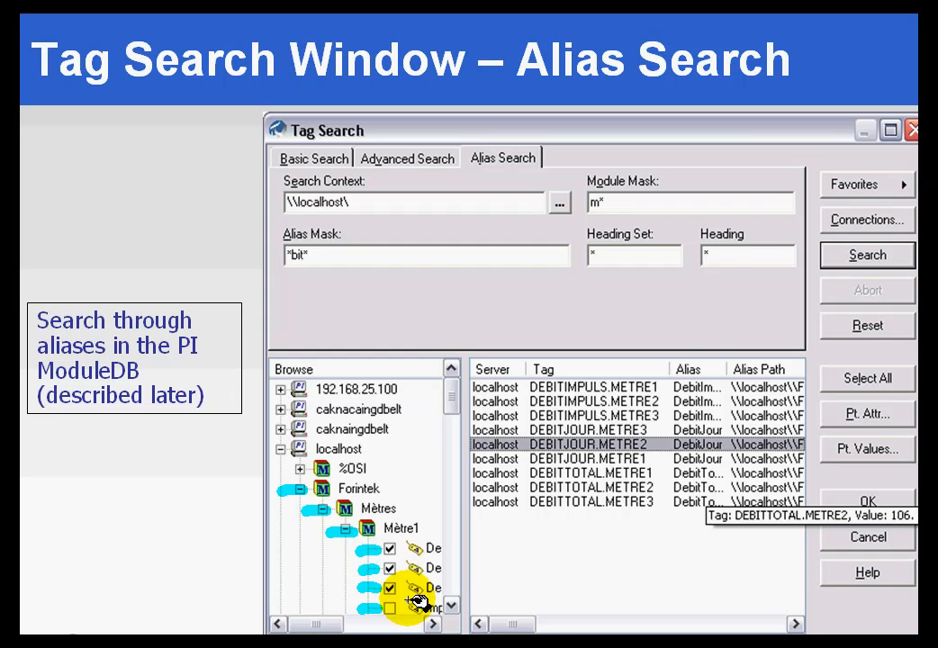
left_click(400, 529)
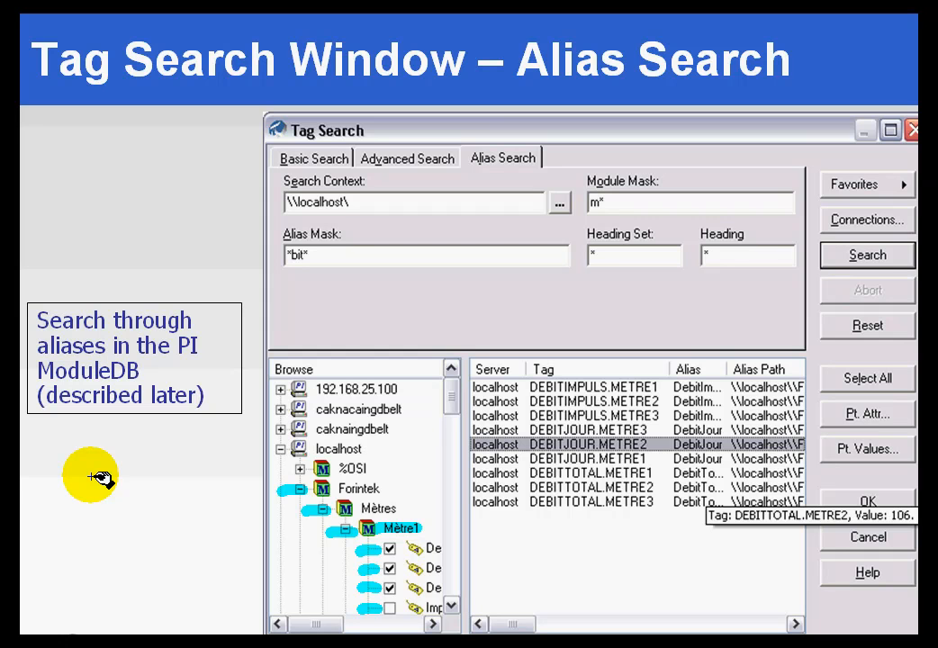
Step: Switch to PI System Management Tools and open the alias search of Tag Search from Point Builder
key("alt+Tab")
key("alt+Tab")
key("alt+Tab")
key("alt+Tab")
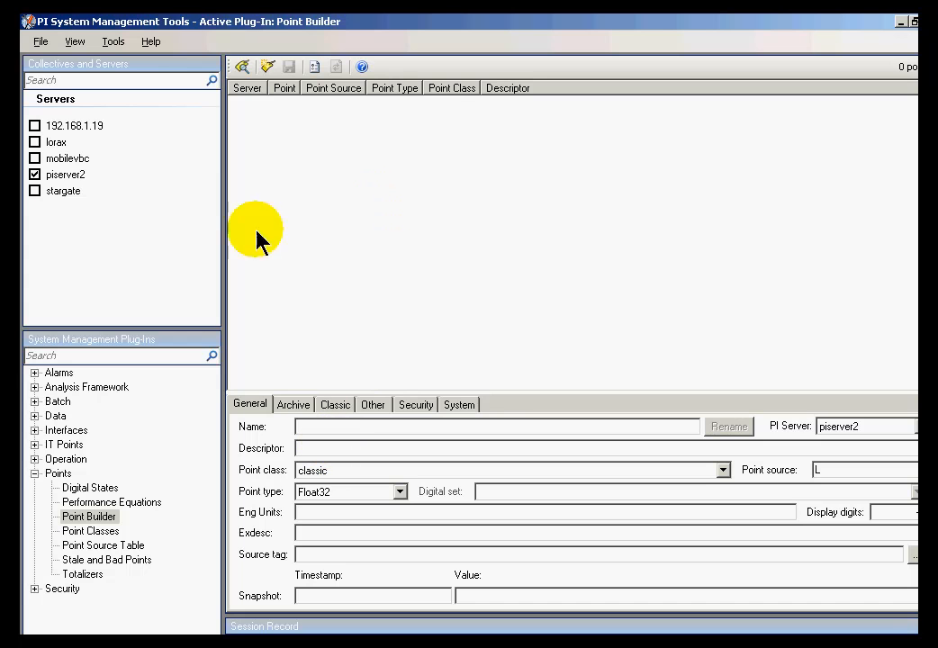
left_click(242, 68)
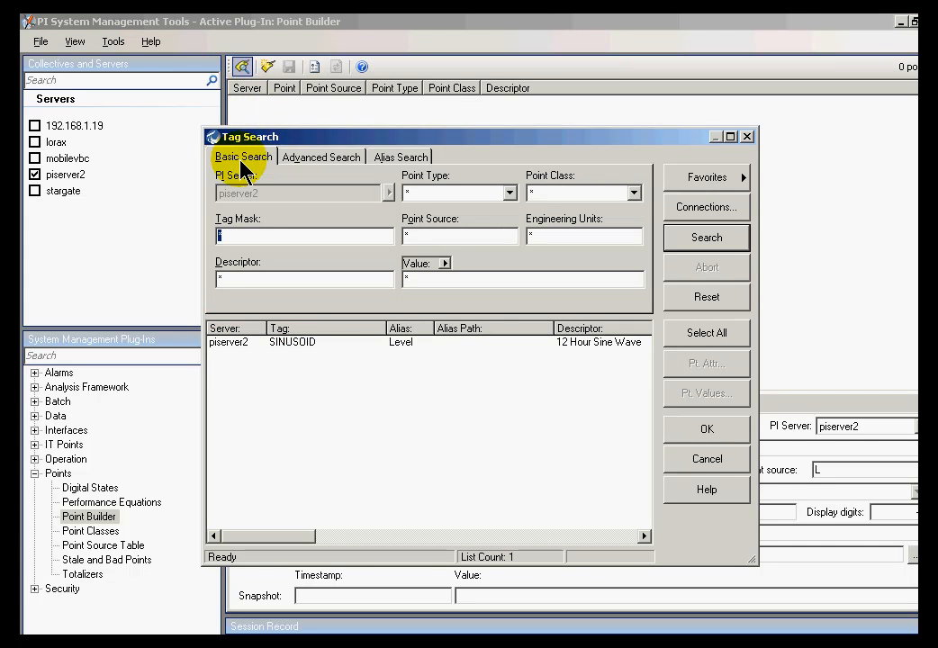
left_click(387, 159)
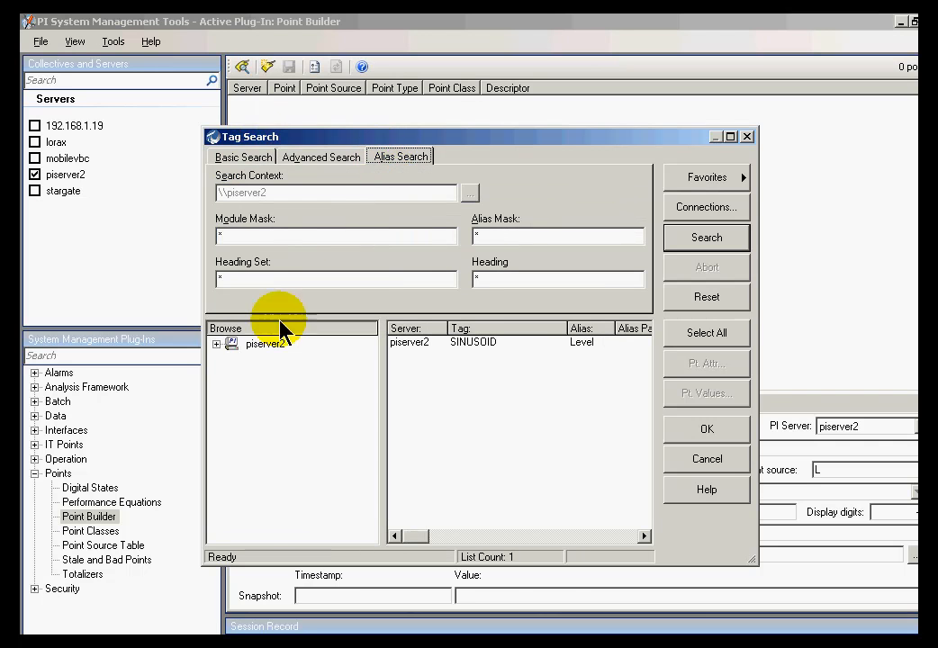
Step: Browse piserver2 through MyPlant to Unit2 and load the SINUSOID tag of its Level alias into Point Builder
left_click(216, 346)
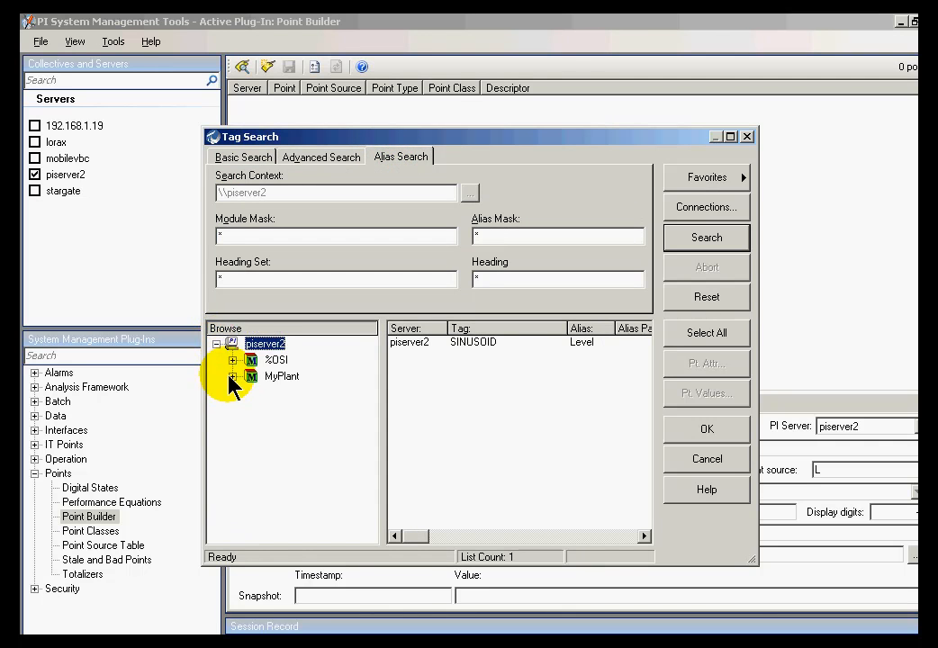
left_click(233, 377)
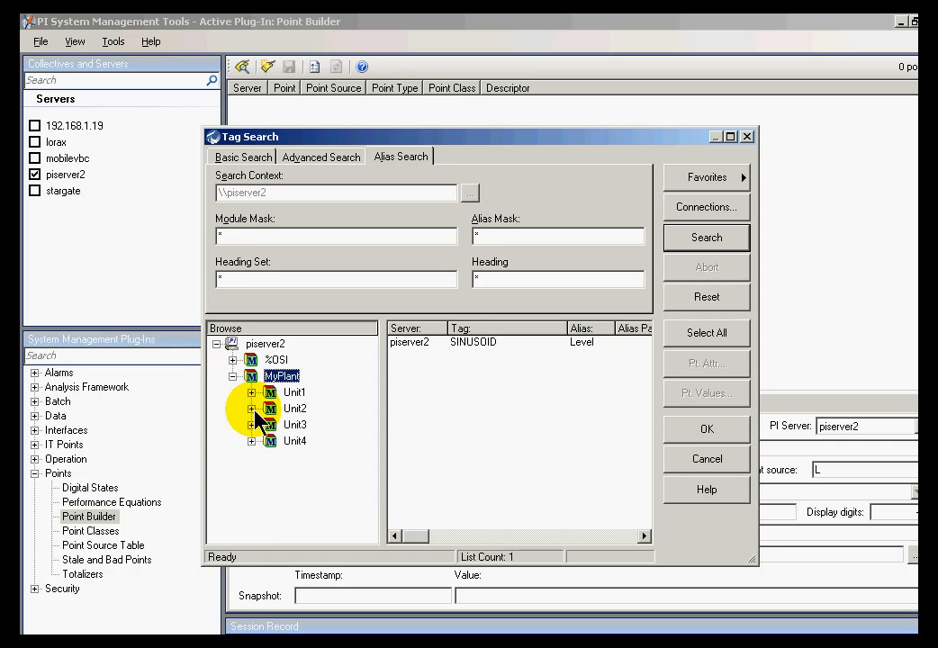
left_click(252, 409)
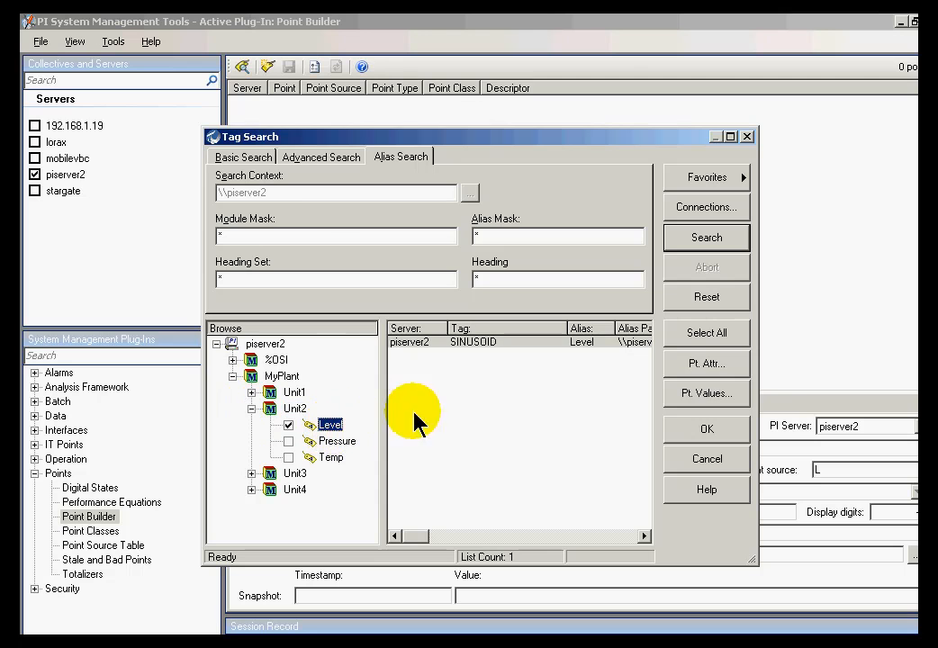
left_click(487, 344)
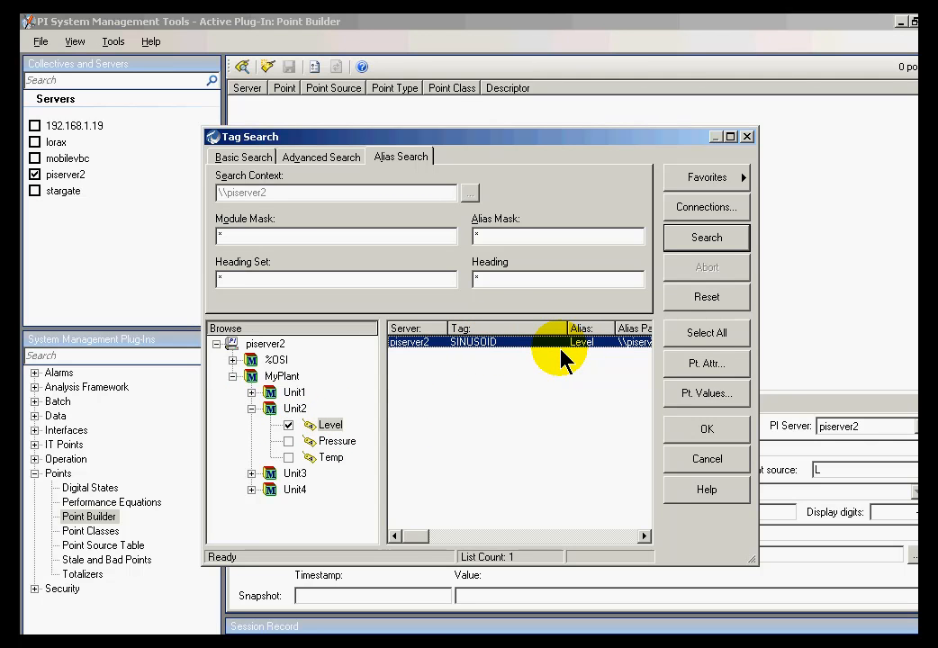
left_click(687, 429)
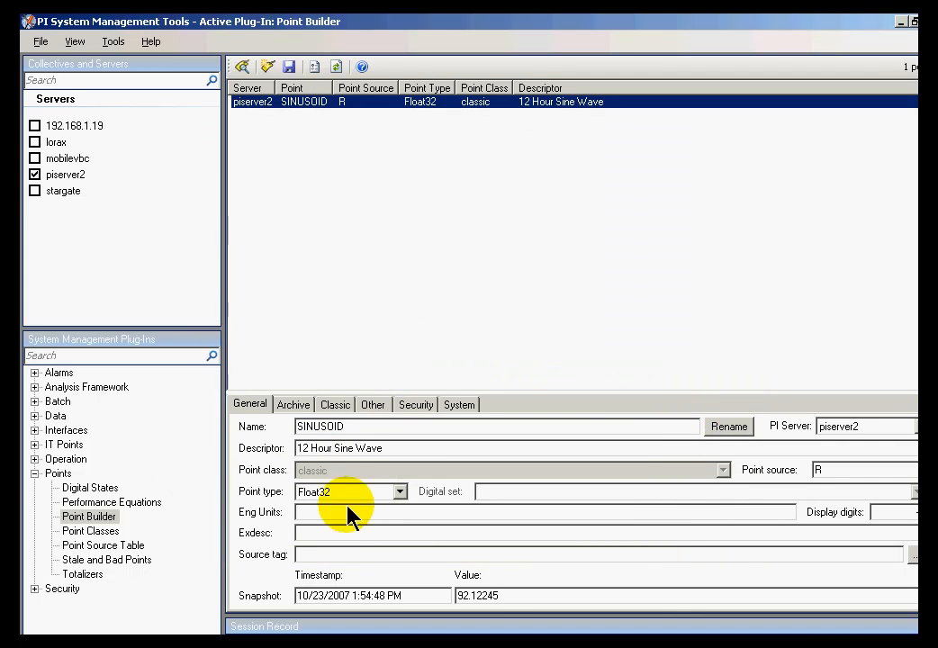
Step: In a new alias search, add the Level aliases of Unit3, Unit4 and Unit1 under MyPlant and accept the selection
left_click(242, 67)
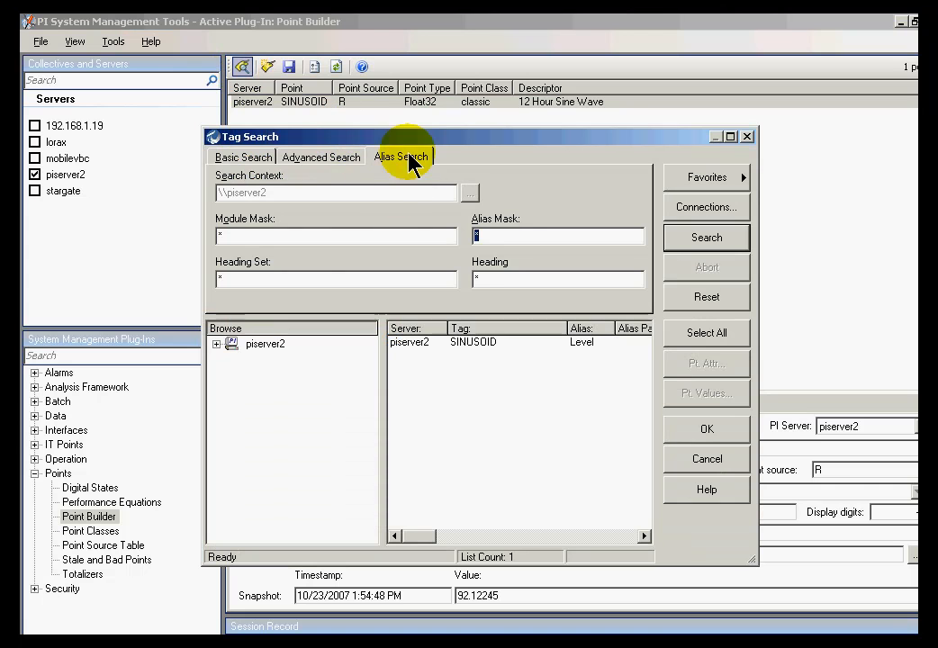
left_click(218, 347)
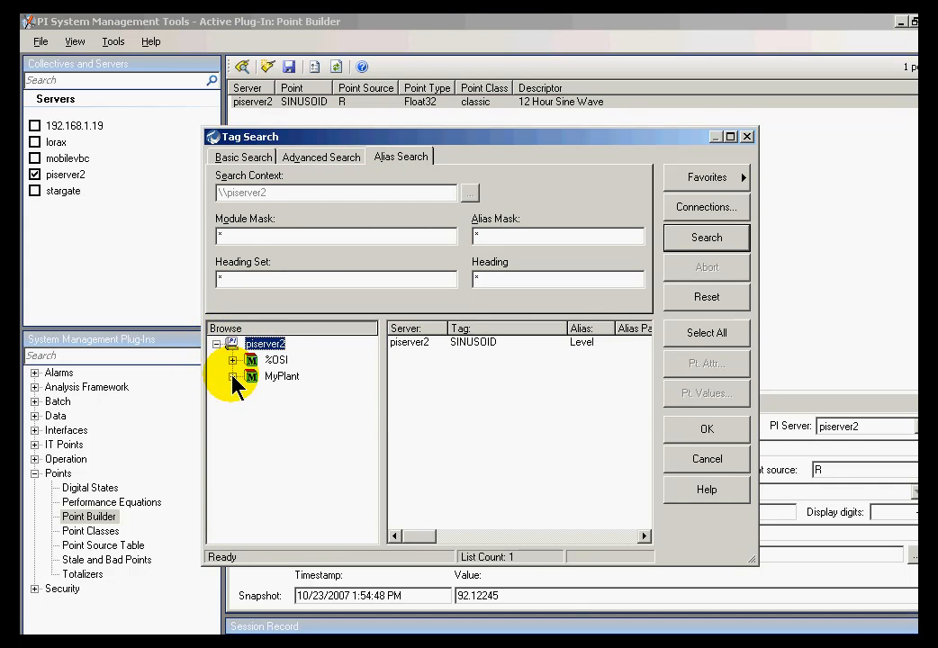
left_click(233, 377)
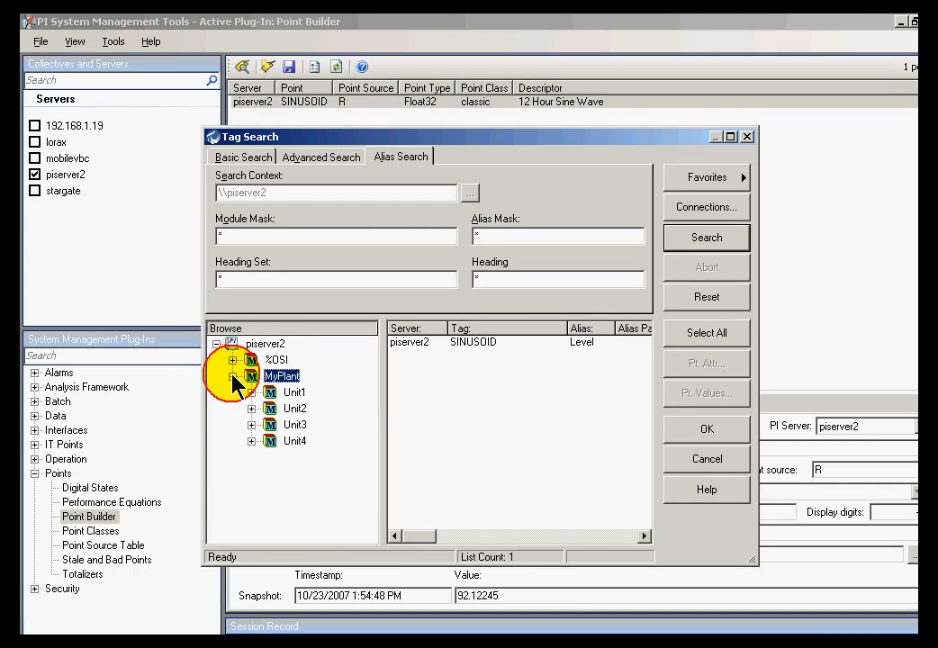
left_click(251, 425)
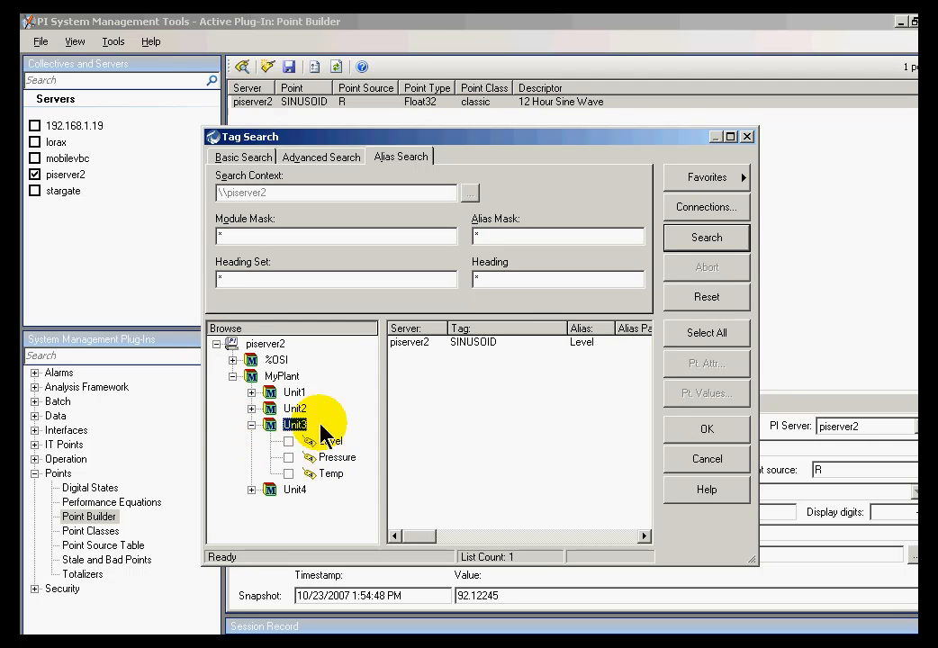
left_click(288, 441)
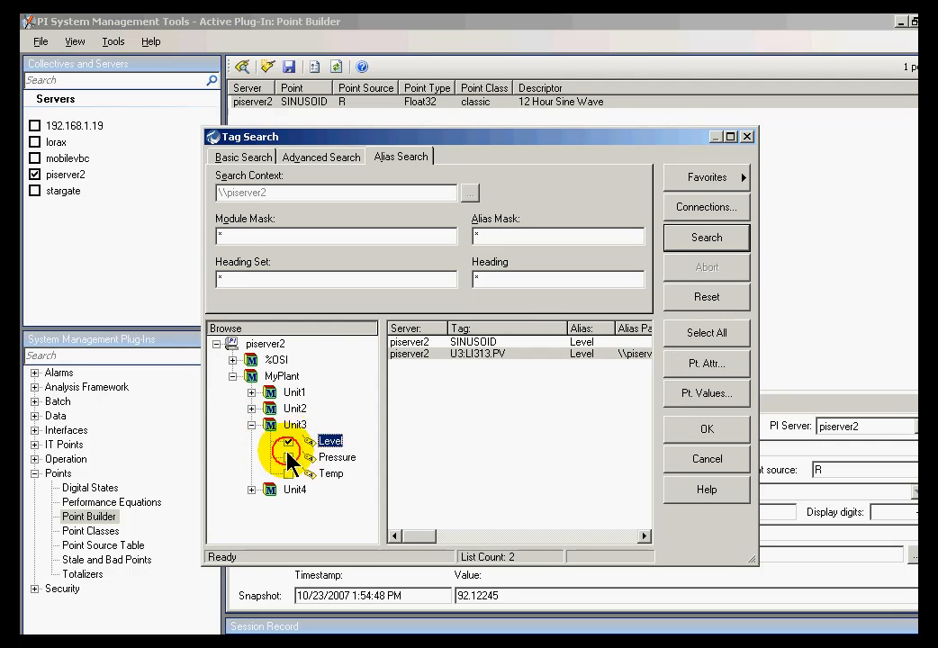
left_click(252, 490)
left_click(288, 506)
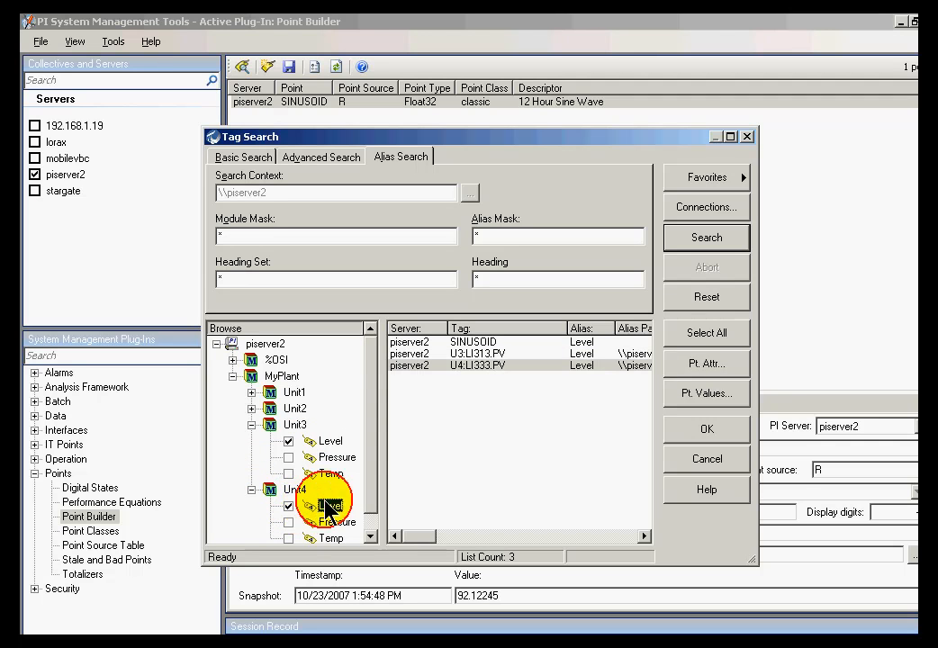
left_click(253, 393)
left_click(288, 409)
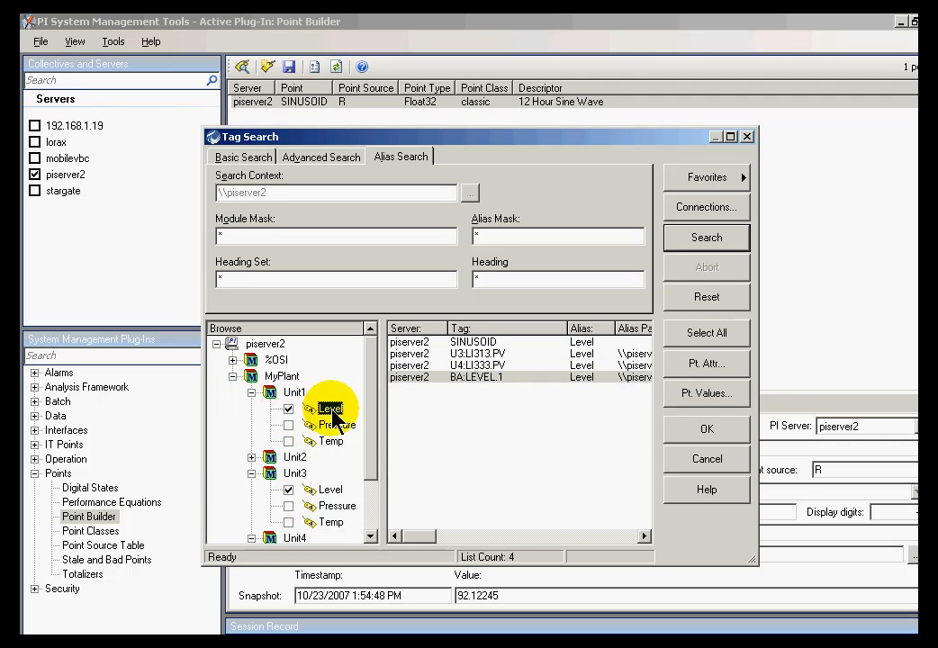
left_click(714, 430)
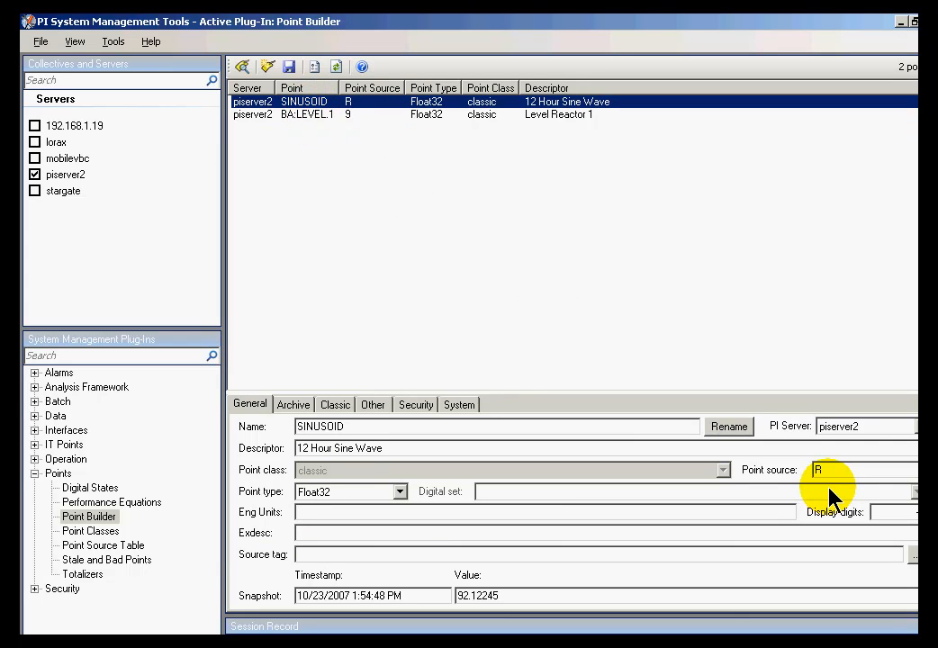
left_click(790, 194)
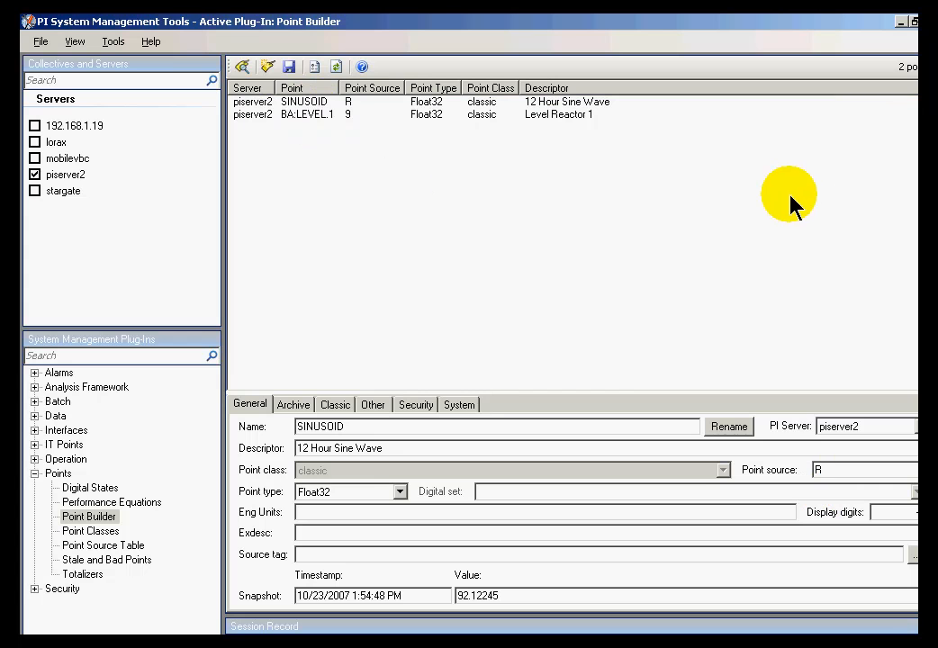
Step: Reopen Tag Search and load SINUSOID, U3:LI313.PV and U4:LI333.PV from the result list into Point Builder
left_click(244, 69)
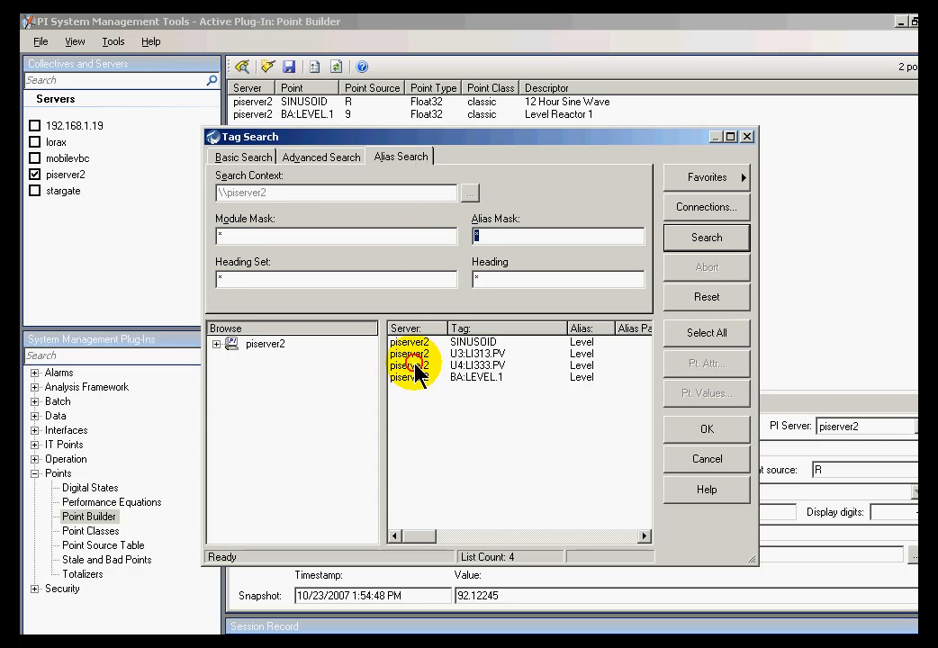
left_click(451, 366)
left_click(460, 343, "ctrl")
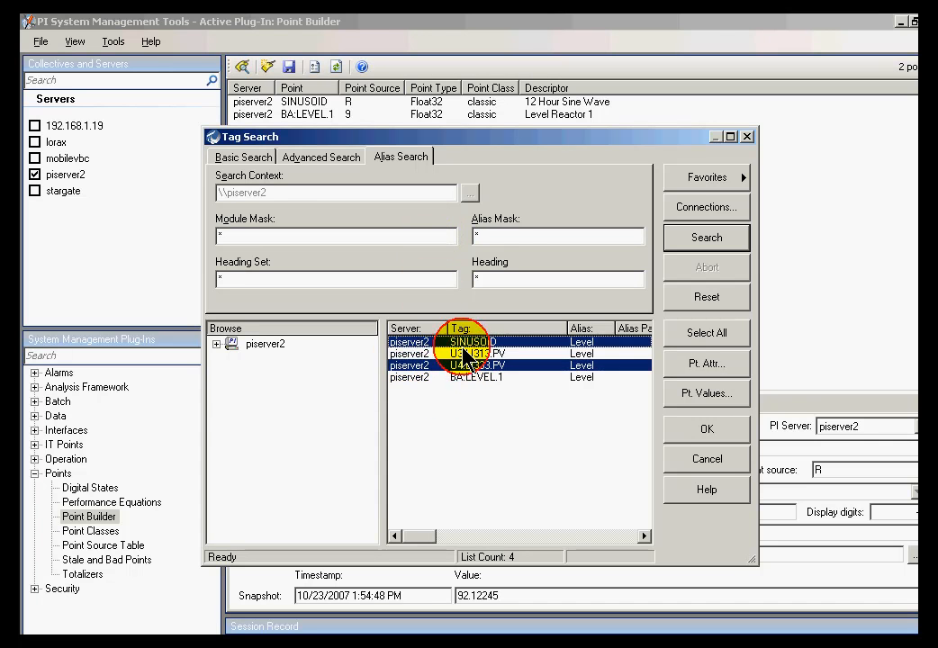
left_click(434, 354, "ctrl")
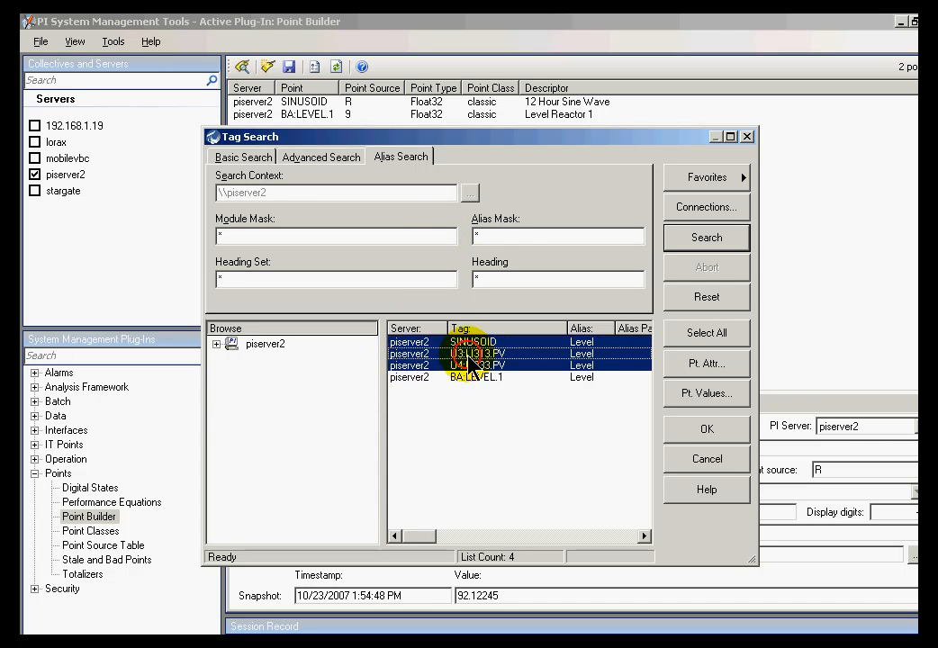
left_click(692, 431)
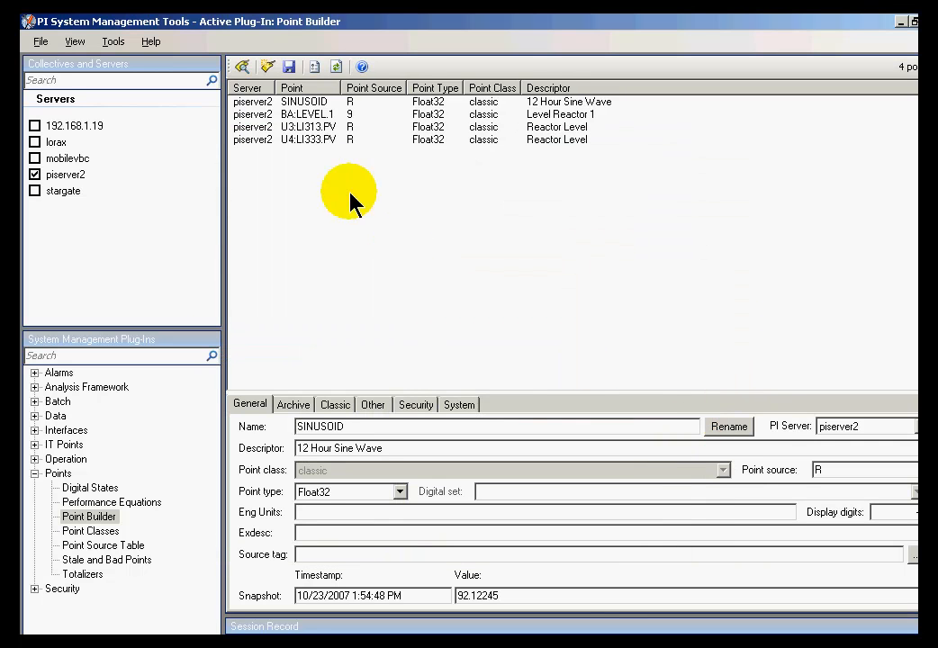
Step: Sort the loaded points by point name and view the attributes of BA:LEVEL.1, U3:LI313.PV and U4:LI333.PV
left_click(303, 89)
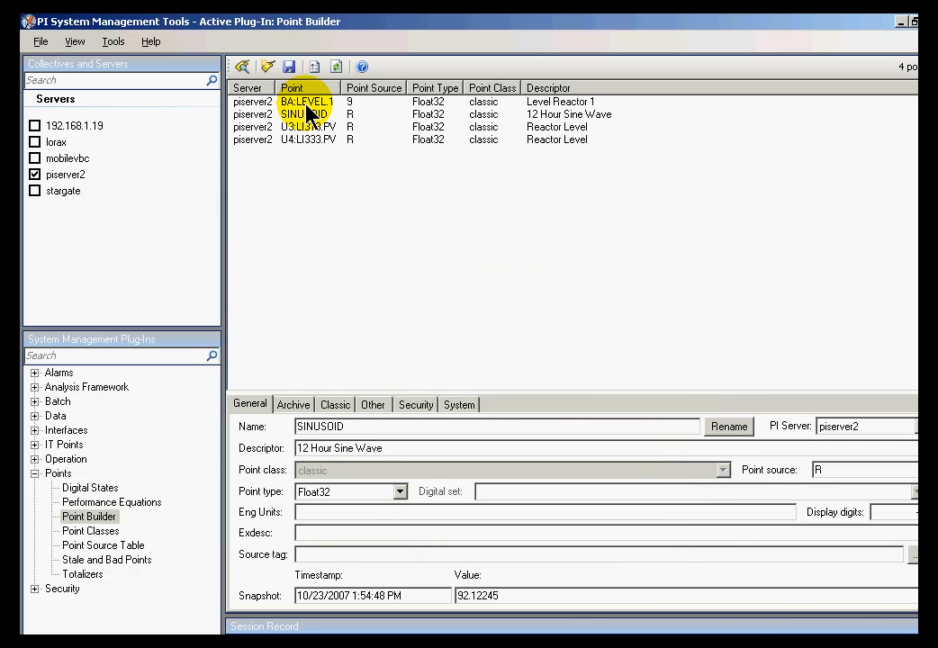
left_click(255, 102)
left_click(264, 128)
left_click(263, 140)
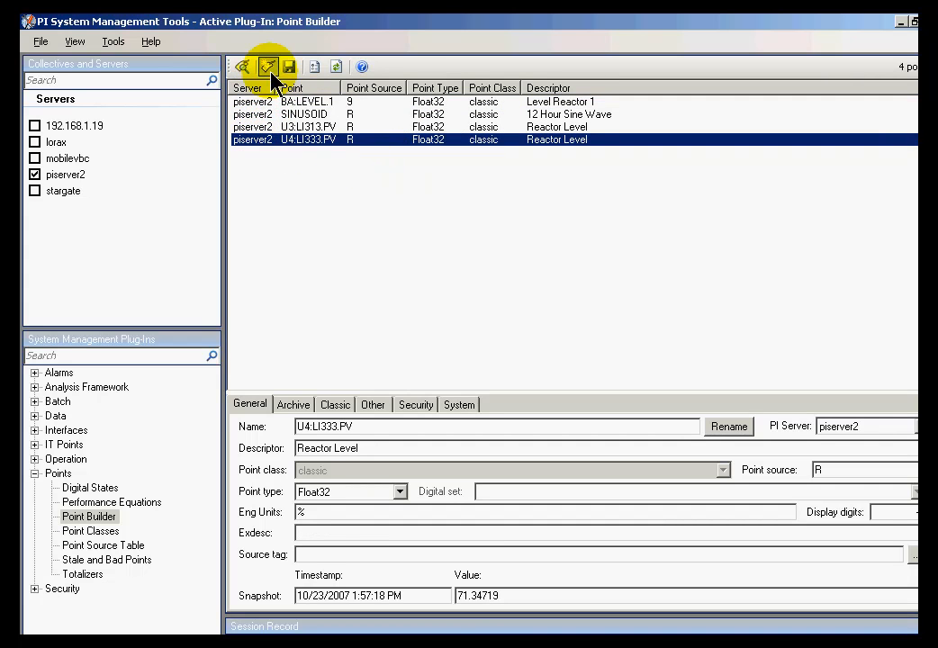
Step: In the alias search, uncheck the Level aliases of Unit1 and Unit2 under MyPlant and collapse both units
left_click(242, 67)
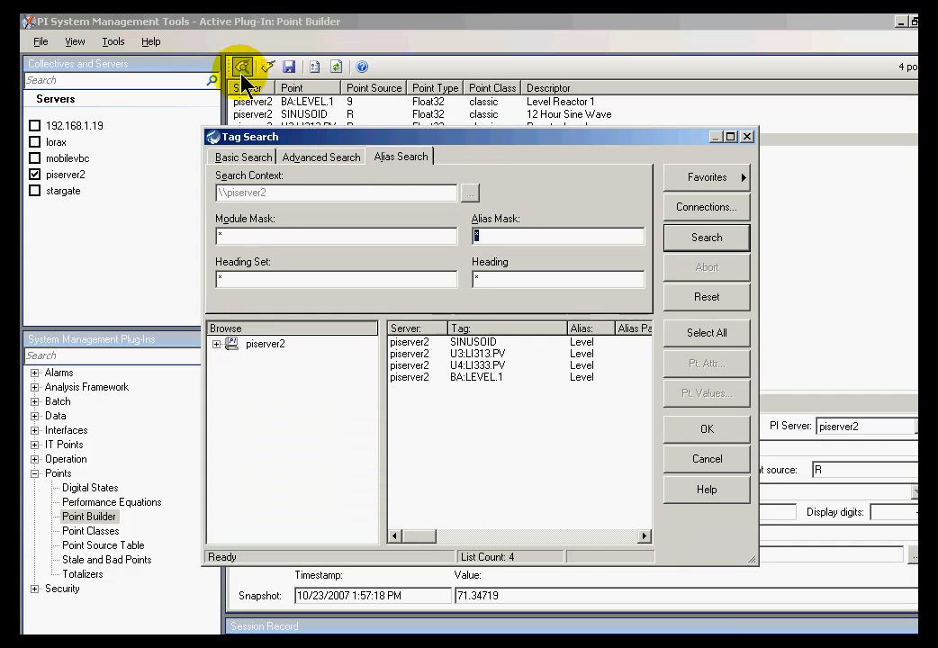
left_click(404, 158)
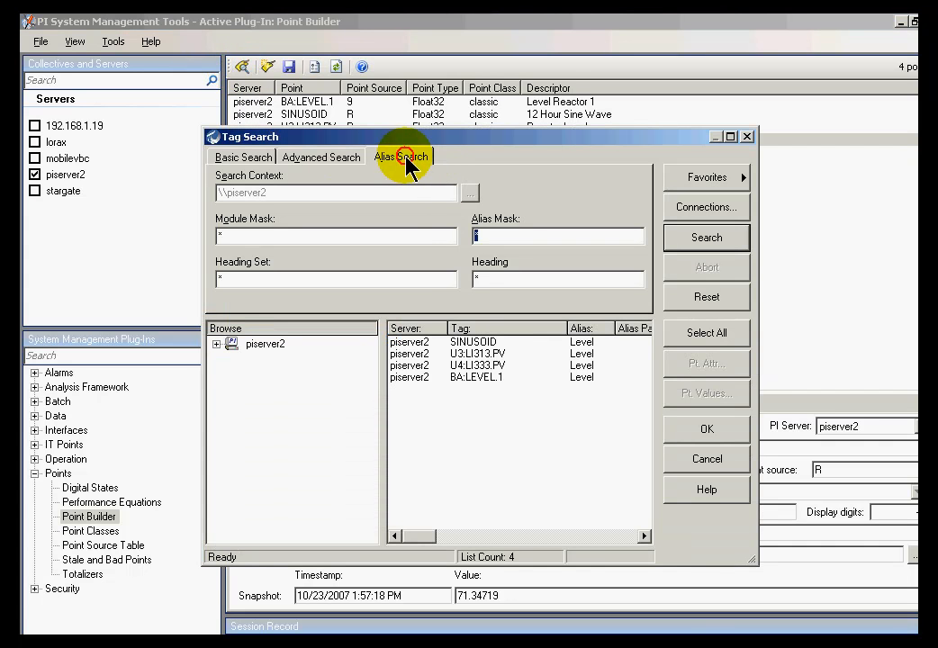
left_click(216, 344)
left_click(232, 376)
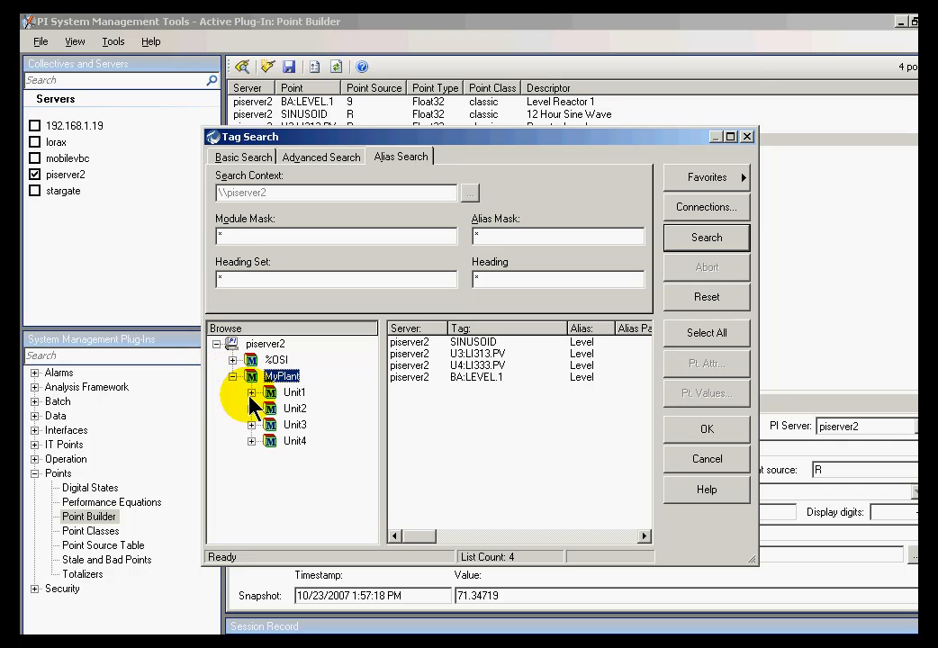
left_click(252, 392)
left_click(289, 408)
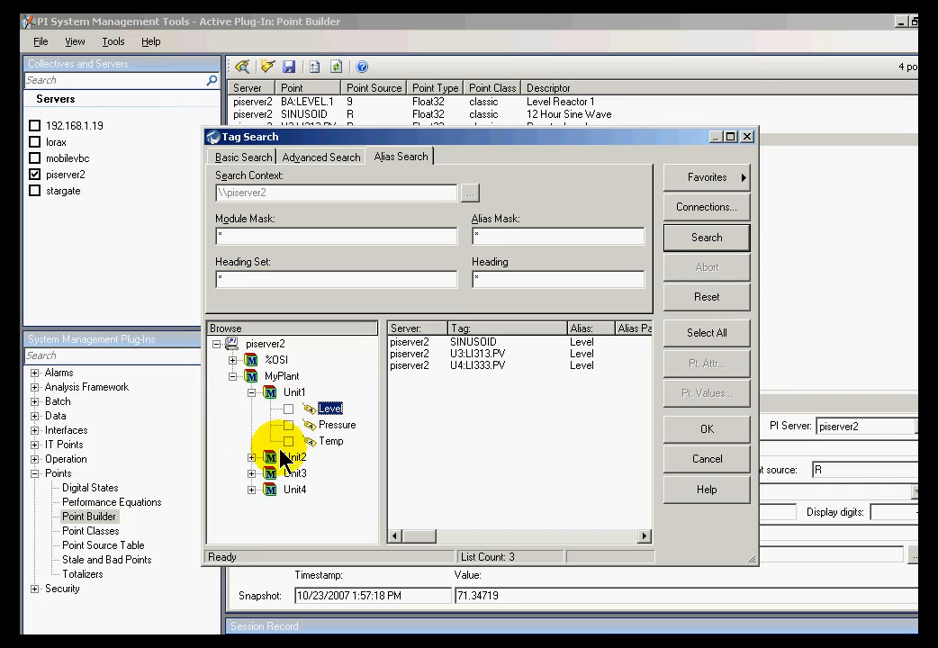
left_click(252, 457)
left_click(289, 475)
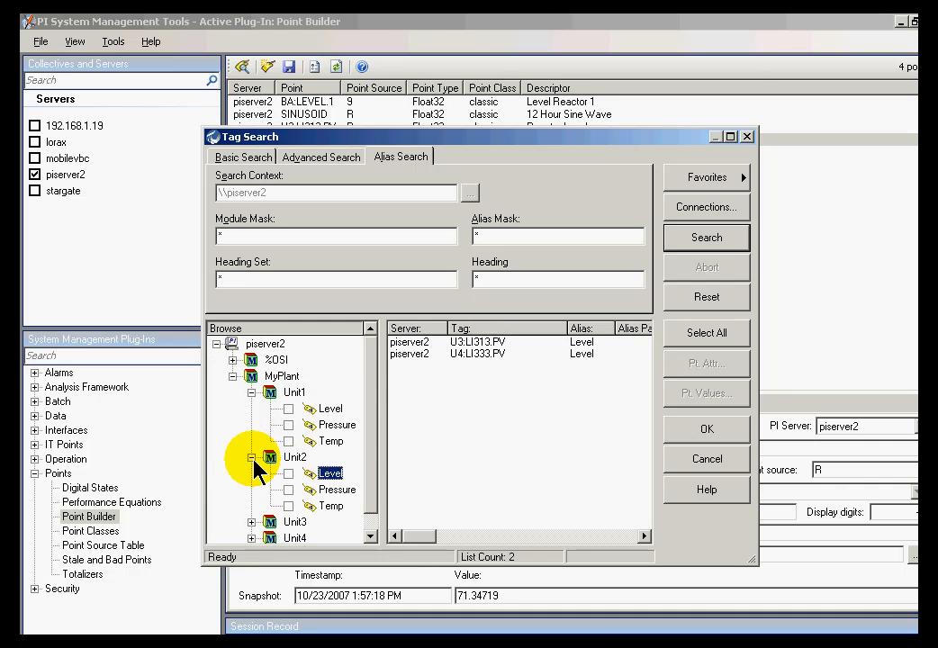
left_click(253, 458)
left_click(252, 392)
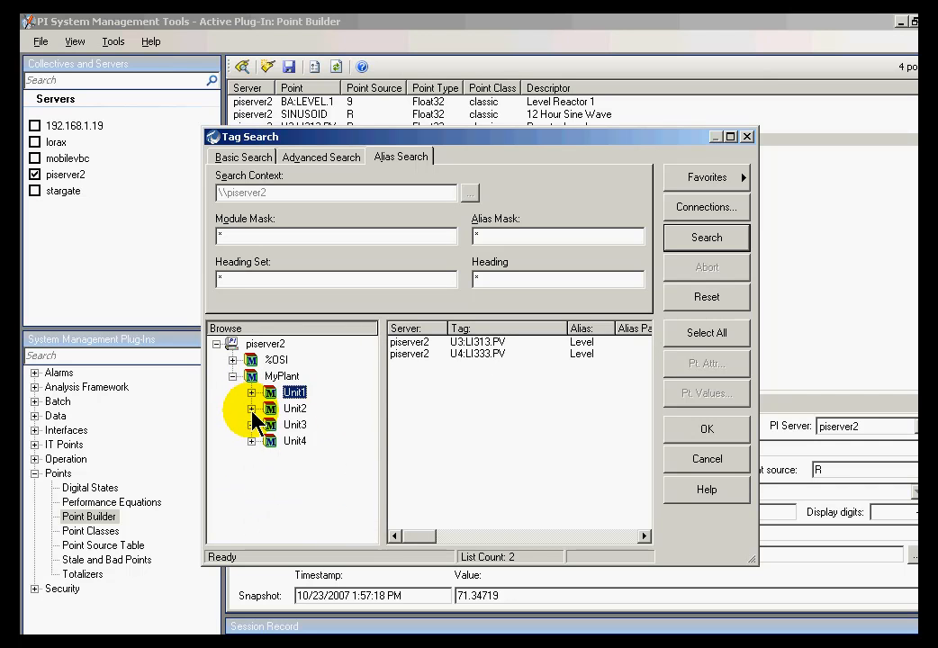
Step: Uncheck the Level aliases of Unit3 and Unit4 under MyPlant and collapse both units
left_click(252, 425)
left_click(288, 441)
left_click(252, 425)
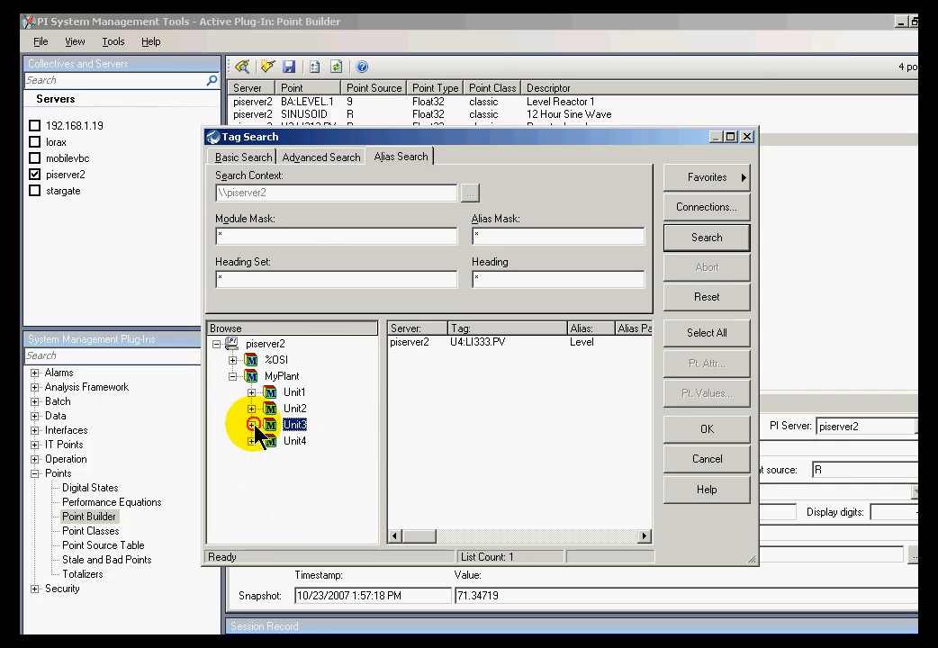
left_click(270, 442)
left_click(252, 441)
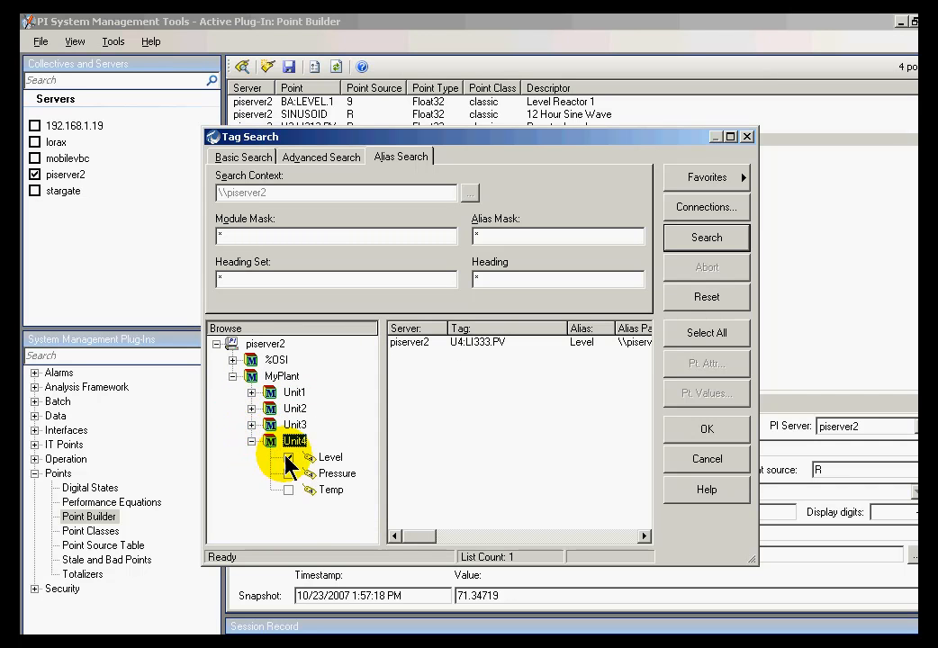
left_click(289, 458)
left_click(251, 441)
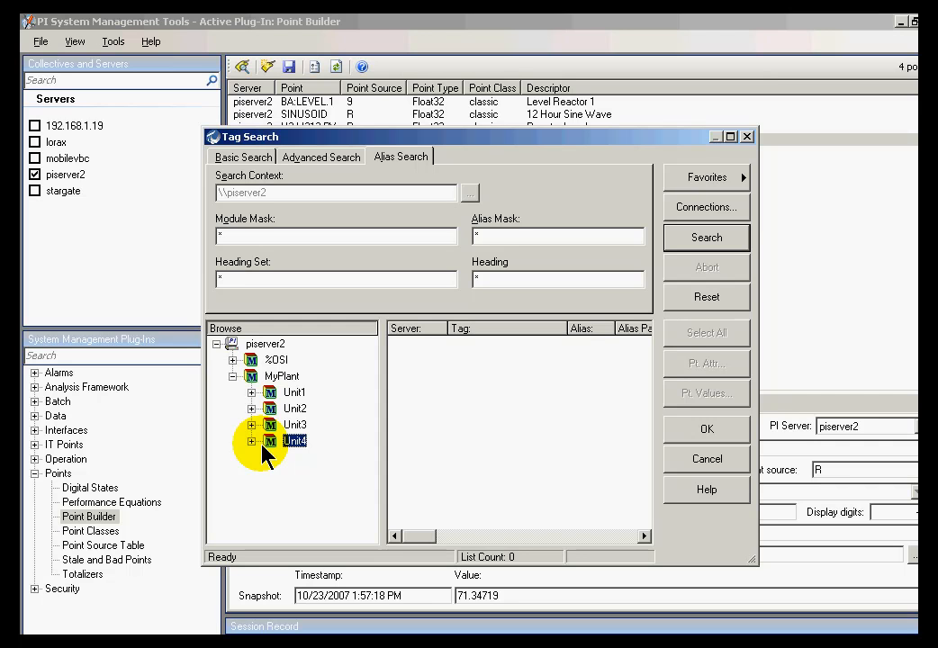
Step: Look at the aliases under Unit1 and Unit3 and collapse the units again
left_click(251, 394)
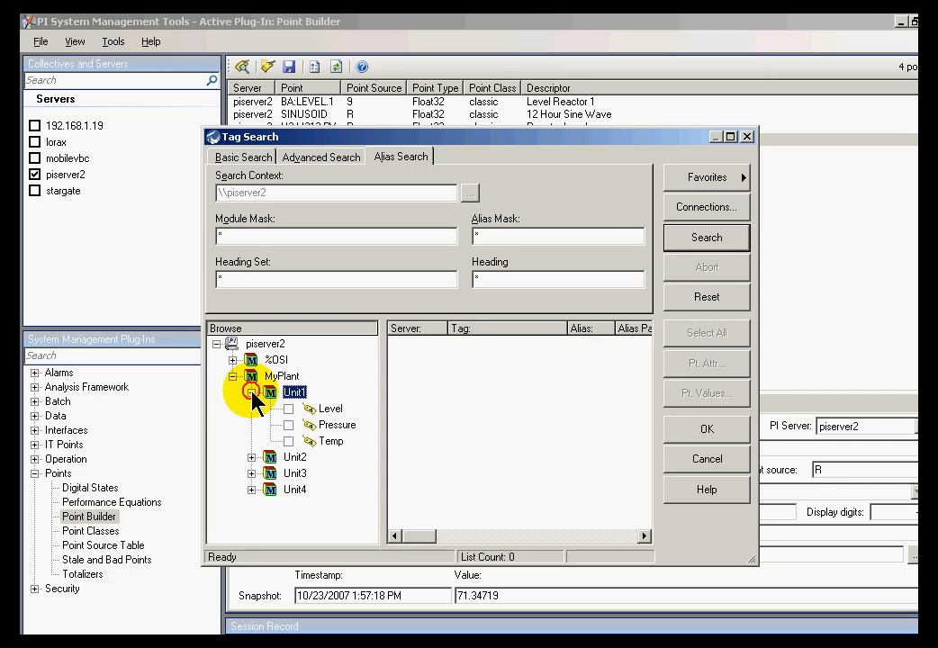
left_click(251, 474)
left_click(251, 474)
left_click(251, 394)
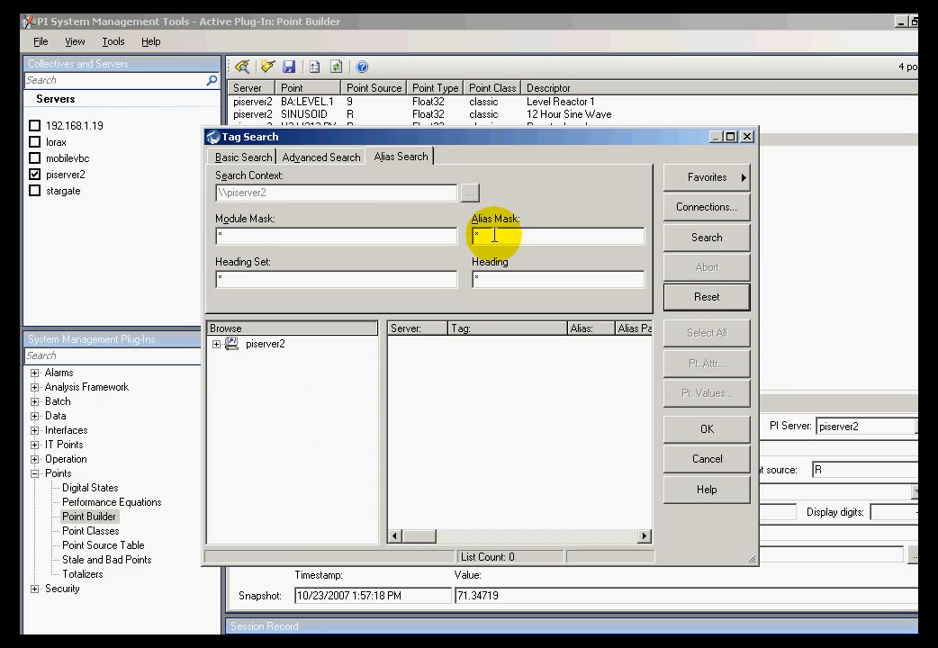
Step: Search piserver2 for aliases using the alias mask level* and select all the points in the results list
left_click(216, 344)
left_click(514, 237)
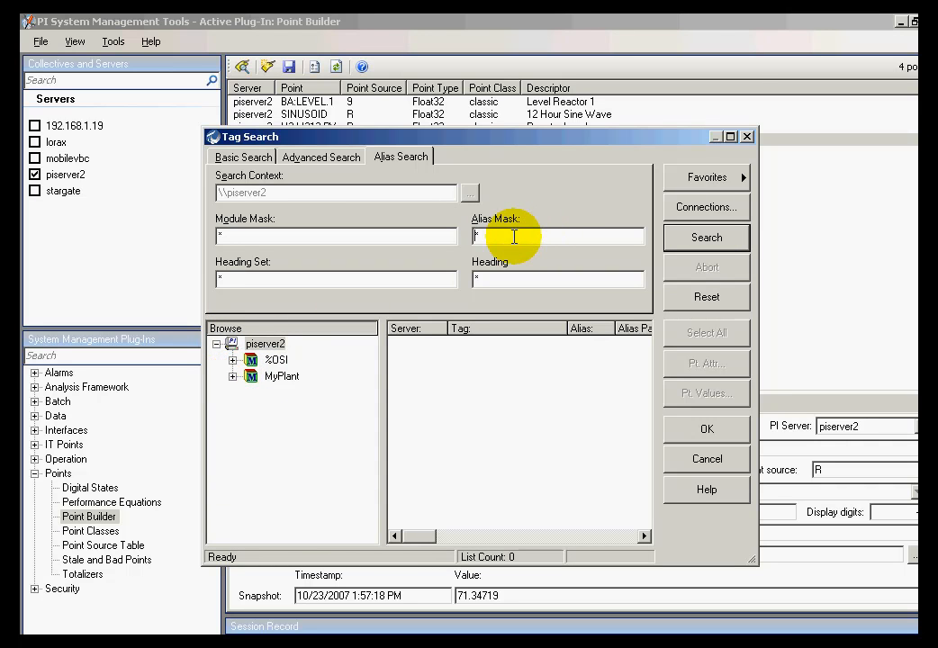
type("level")
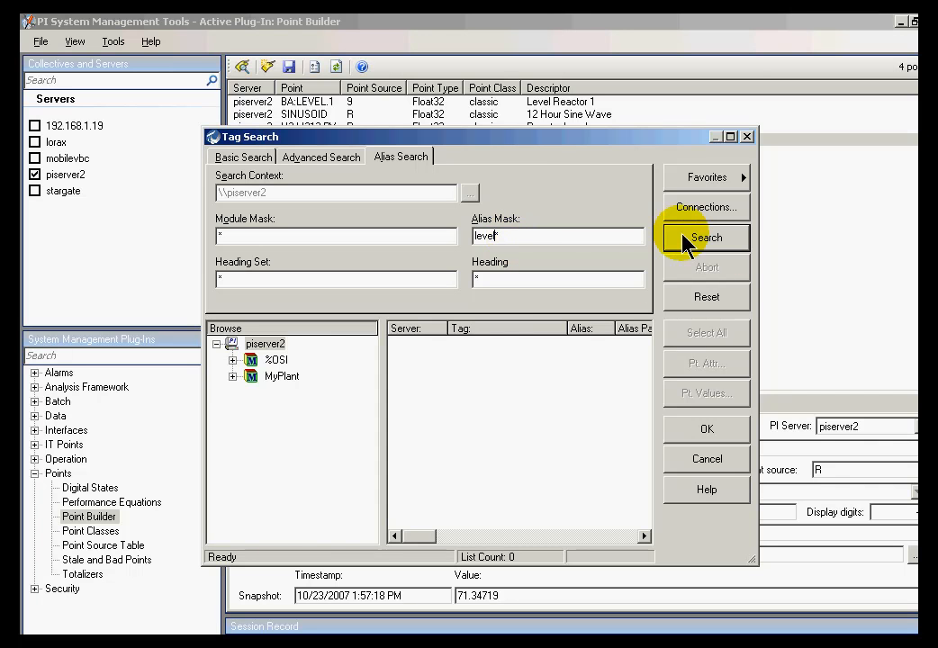
left_click(253, 382)
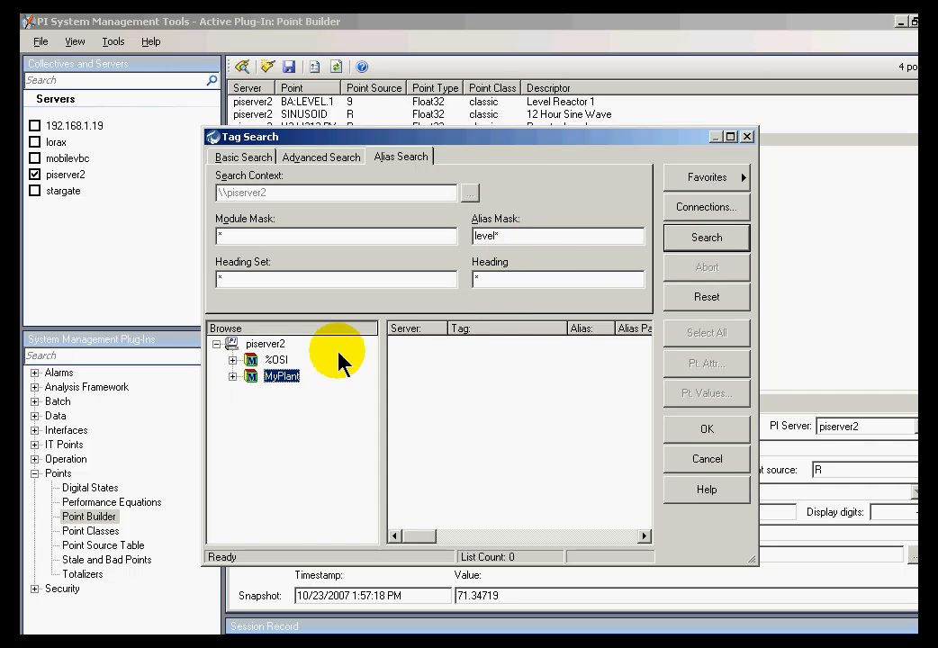
left_click(688, 239)
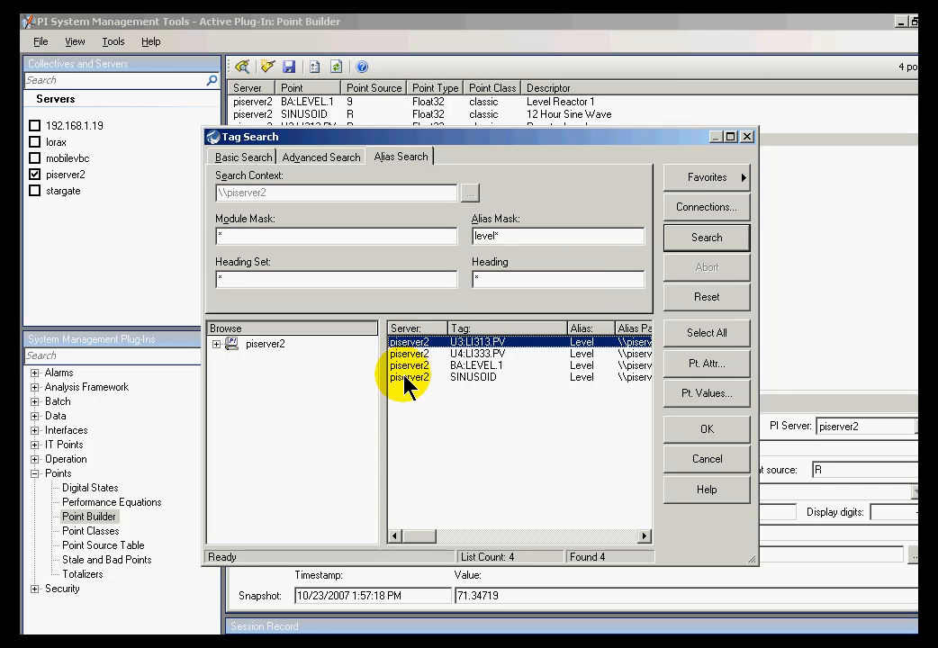
left_click(417, 376, "shift")
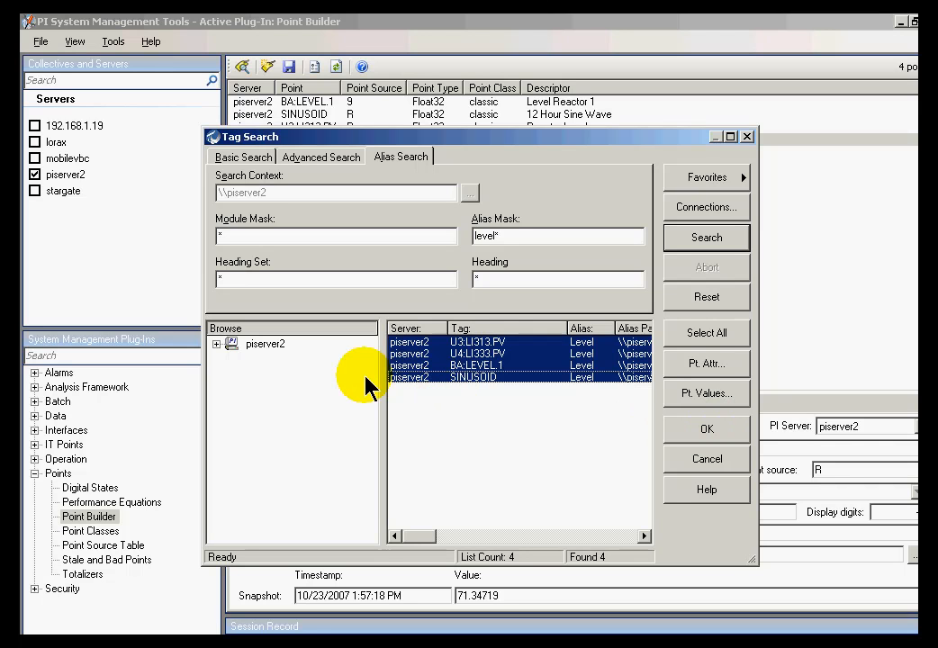
Step: Restrict the level* alias search to the module mask *unit3, run it, and select U3:LI313.PV in the results
left_click(224, 236)
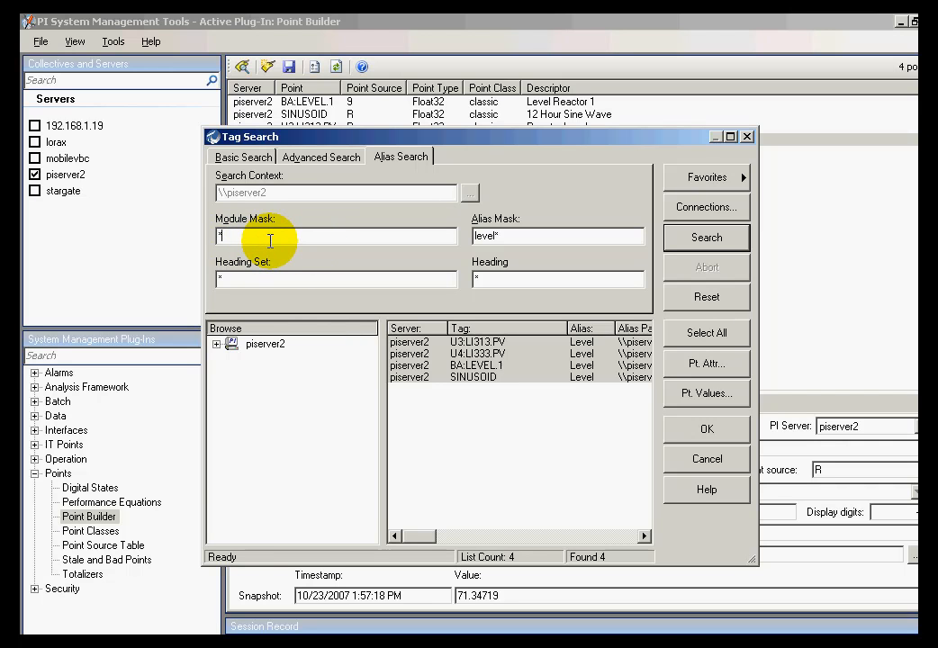
left_click(217, 344)
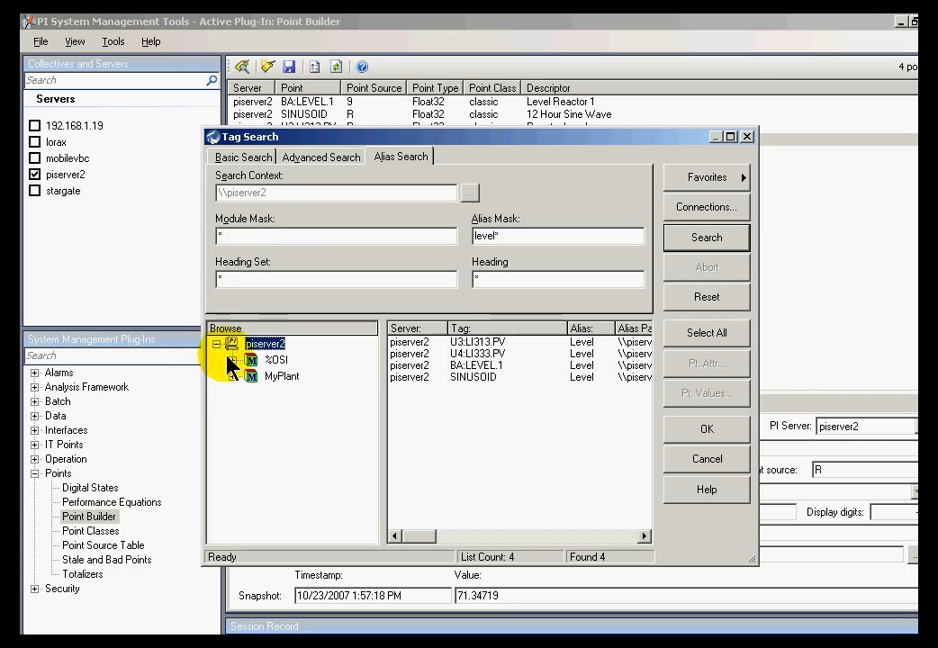
left_click(232, 377)
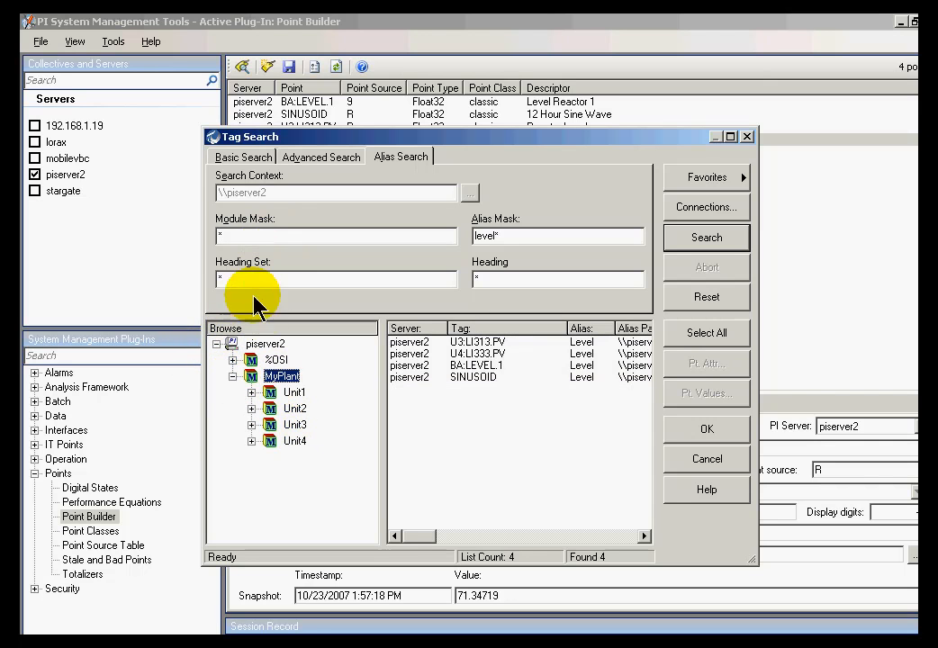
left_click(238, 238)
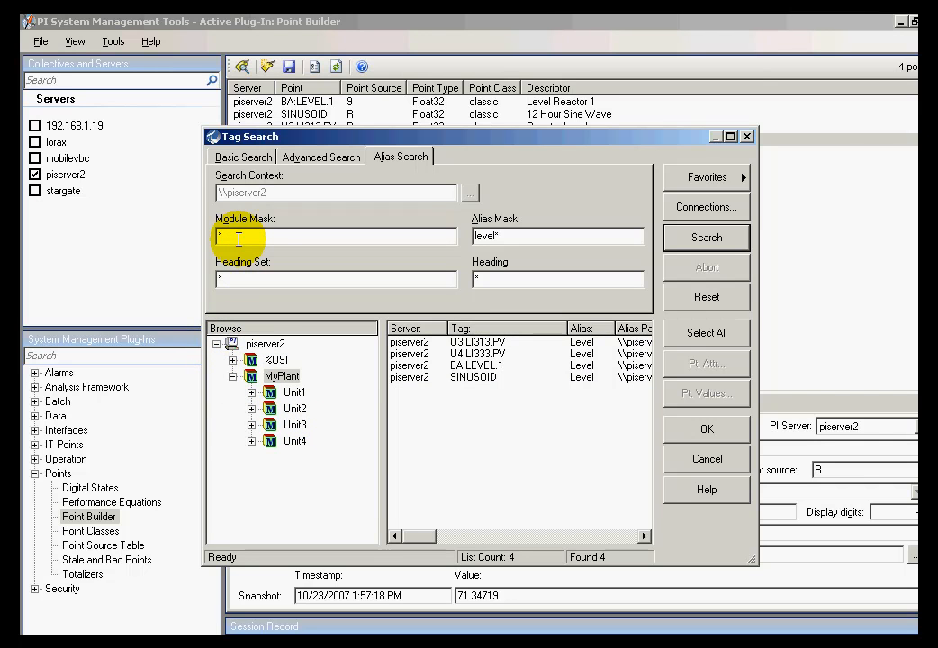
type("unit3")
left_click(701, 240)
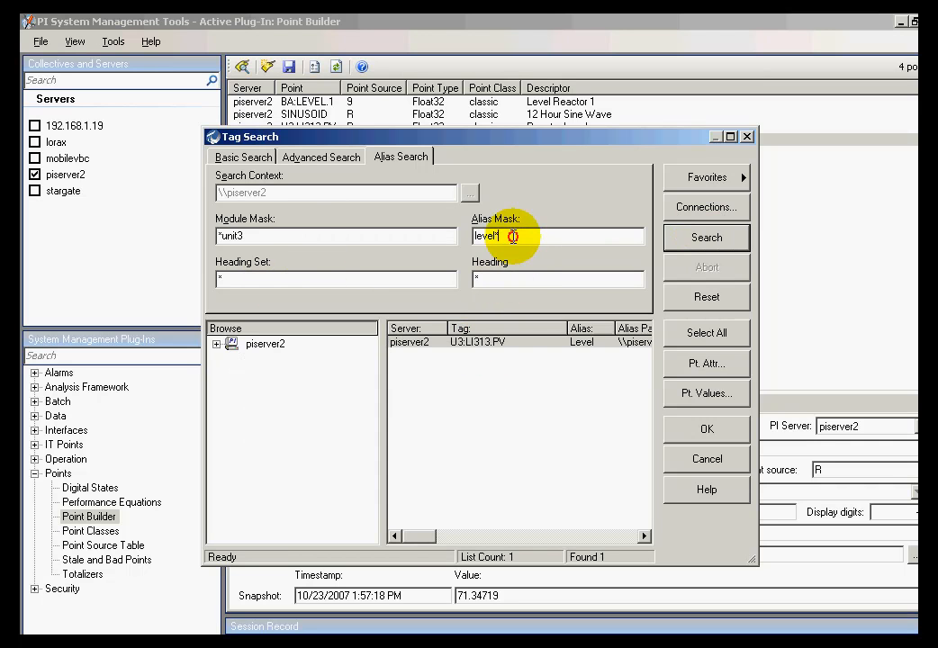
left_click(290, 243)
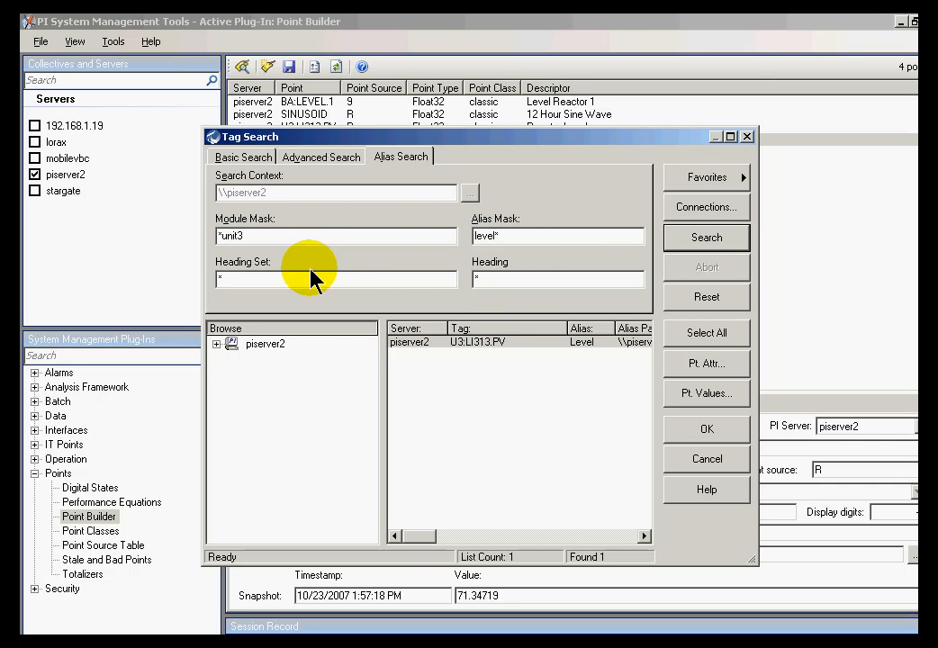
left_click(410, 342)
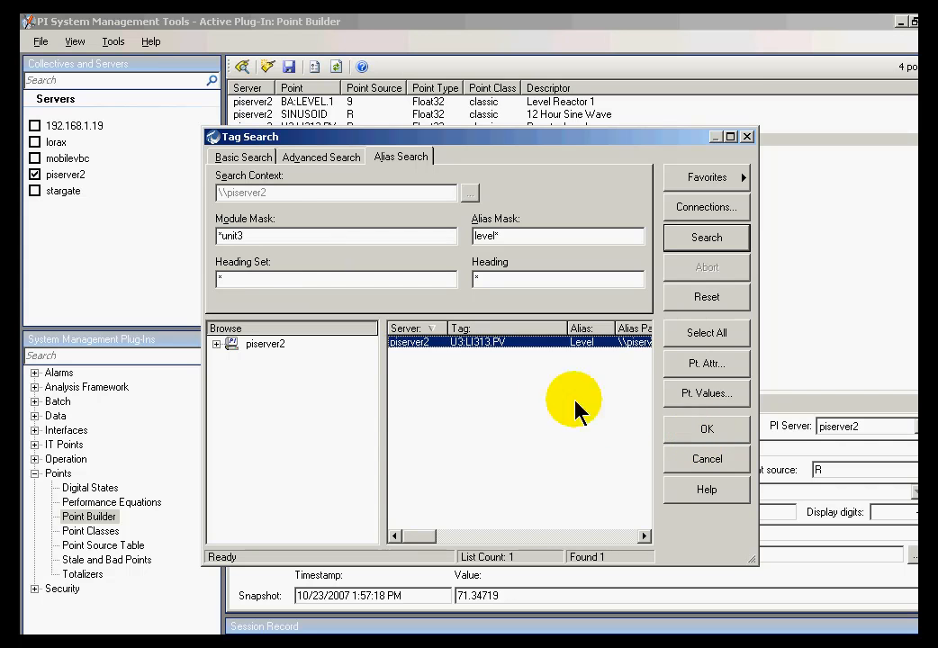